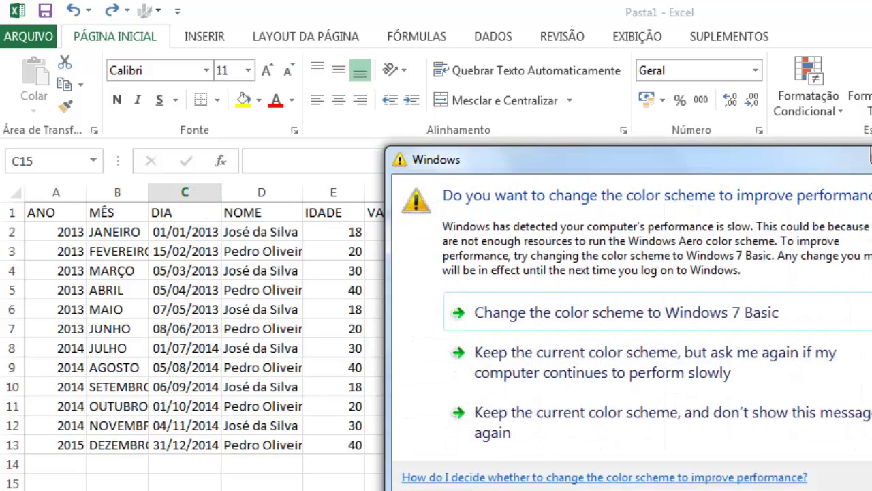
Dismiss the Windows color scheme prompt and center the contents of the table in A1:F13
click(870, 156)
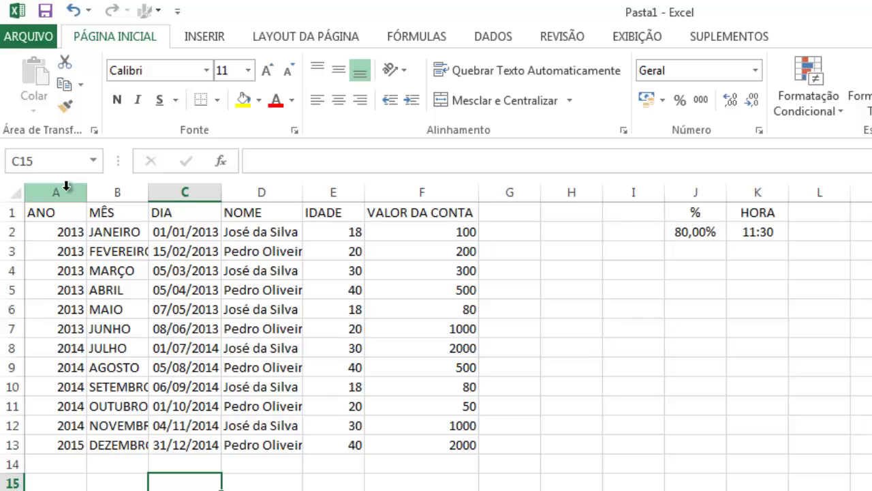
click(66, 213)
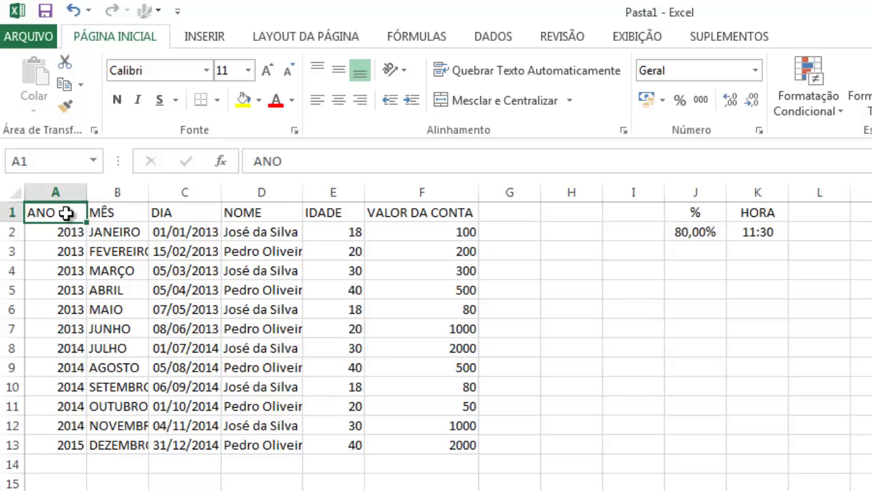
key(shift+Down)
key(shift+Right)
key(shift+Right)
key(shift+Right)
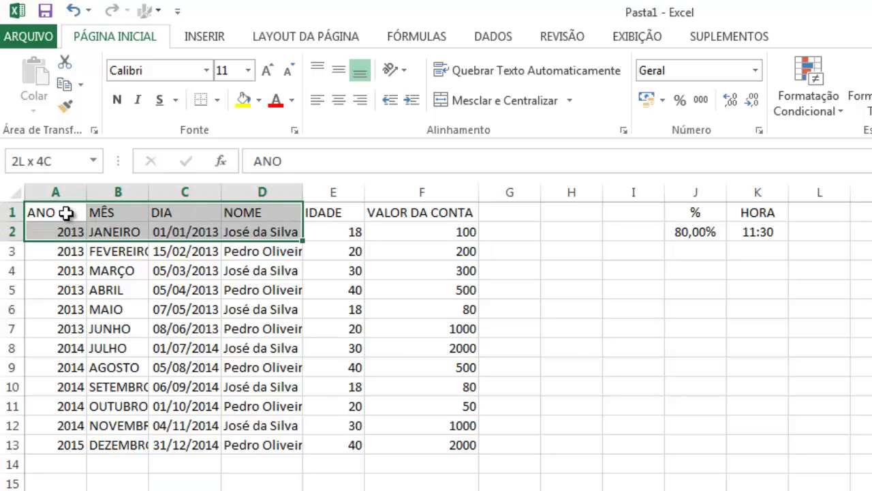
key(shift+Right)
key(shift+Right)
key(shift+Down)
key(shift+Down)
key(shift+Down)
key(shift+Down)
key(shift+Down)
key(shift+Down)
key(shift+Down)
key(shift+Down)
key(shift+Down)
key(shift+Down)
key(shift+Down)
key(shift+Down)
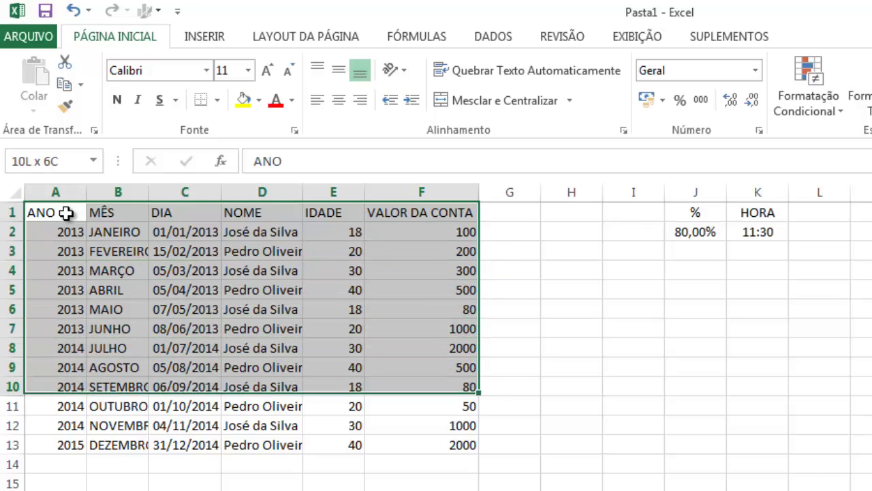
key(shift+Up)
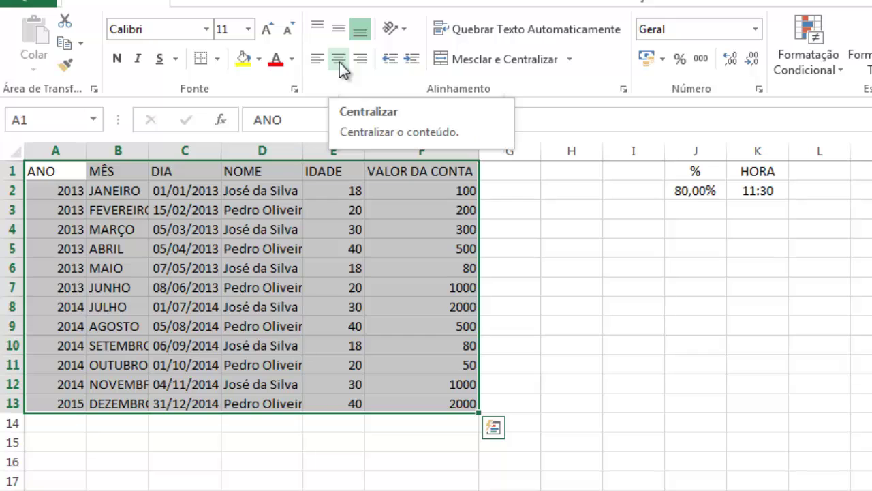
click(341, 67)
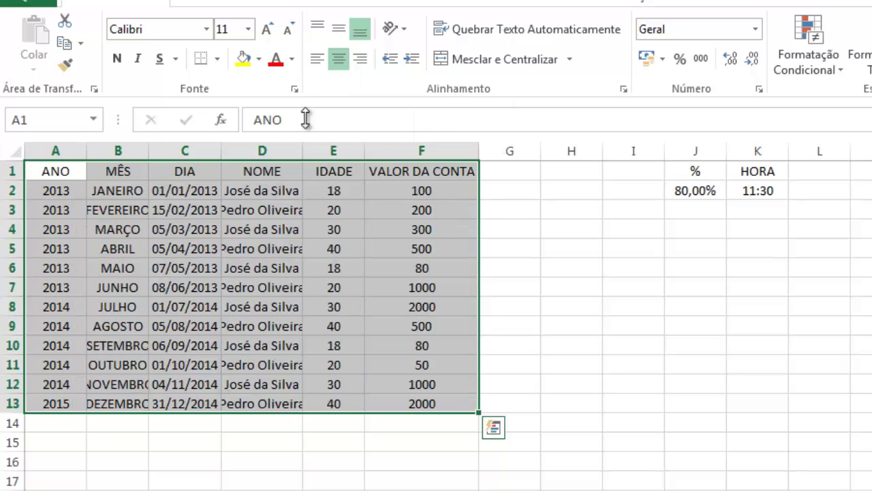
Auto-fit the widths of columns A, B, D, E and F to their contents
click(245, 253)
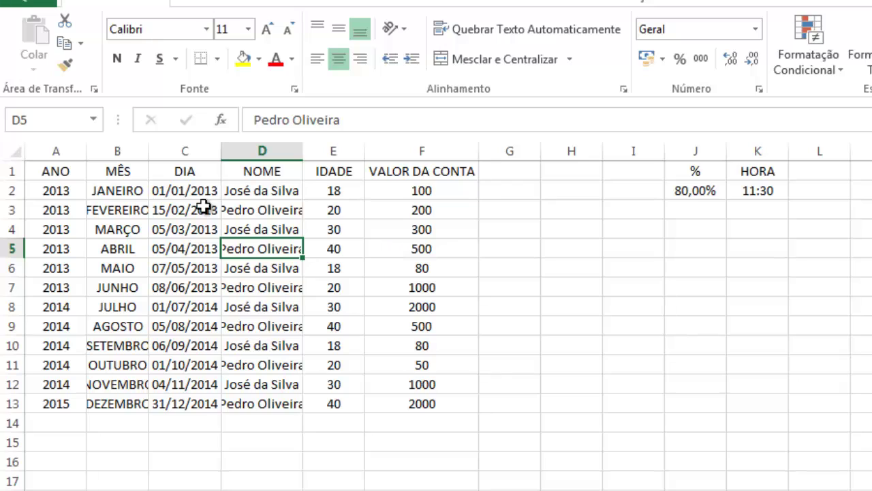
double_click(86, 155)
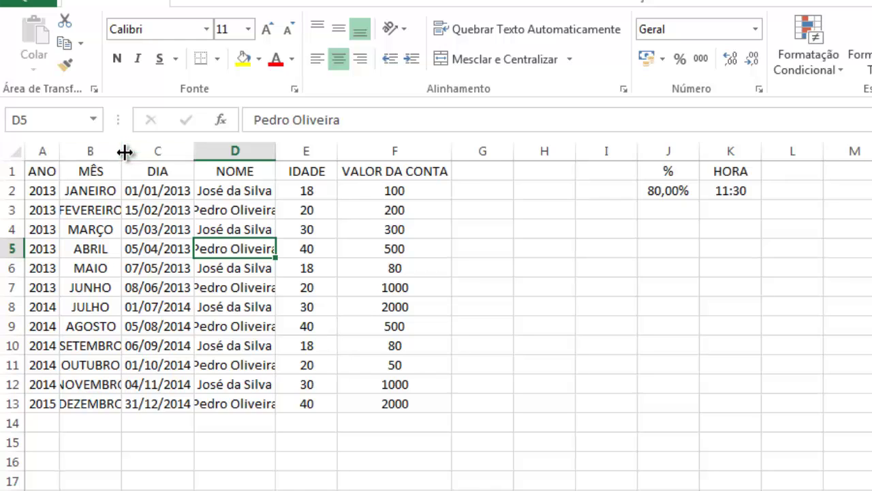
double_click(123, 151)
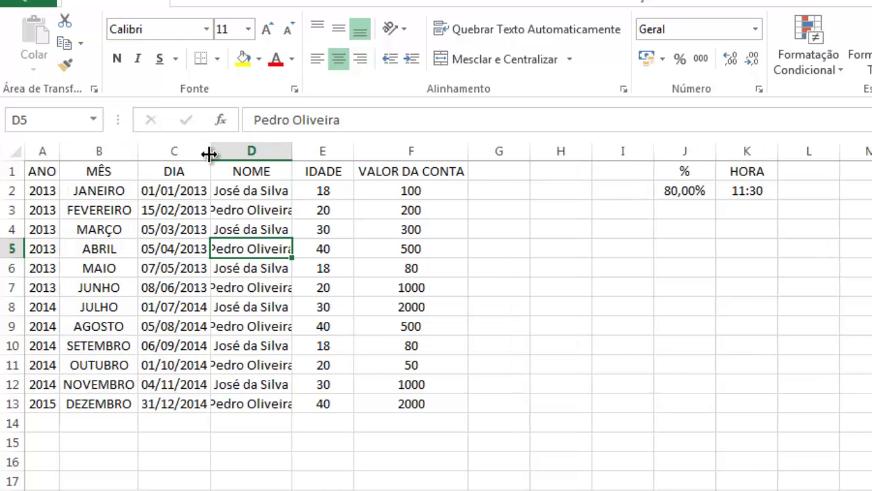
double_click(292, 150)
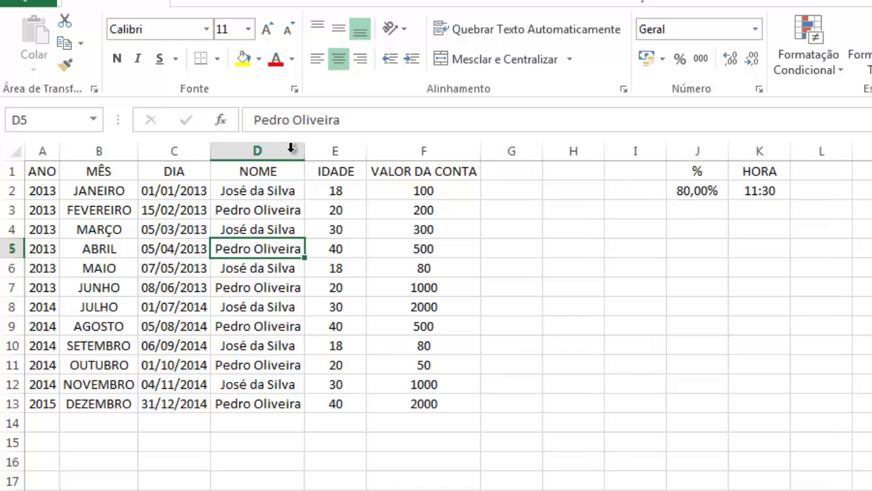
double_click(366, 151)
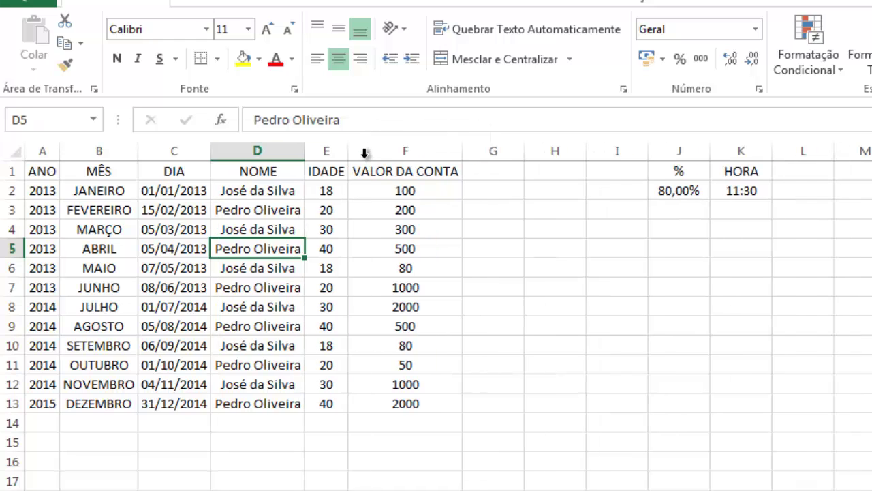
double_click(461, 154)
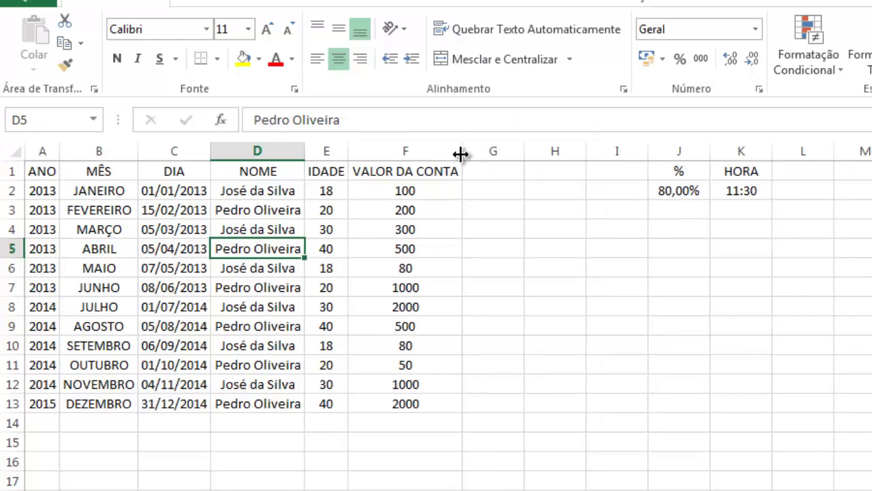
Try wider and narrower uniform widths on columns A to F together, and auto-fit them all back to their contents
click(49, 145)
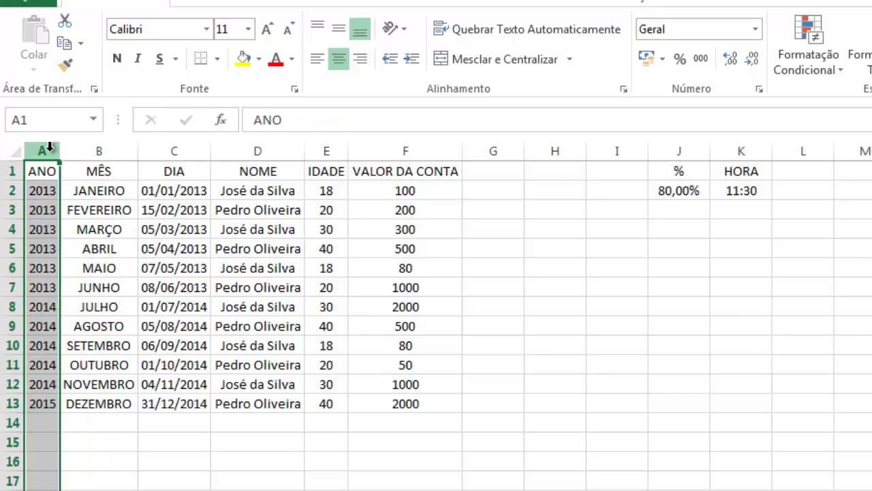
drag(49, 146, 457, 148)
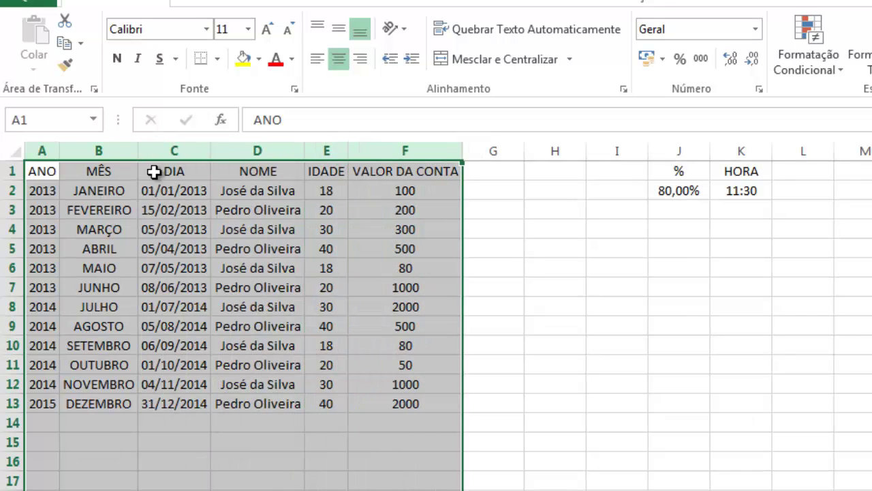
drag(211, 157, 211, 156)
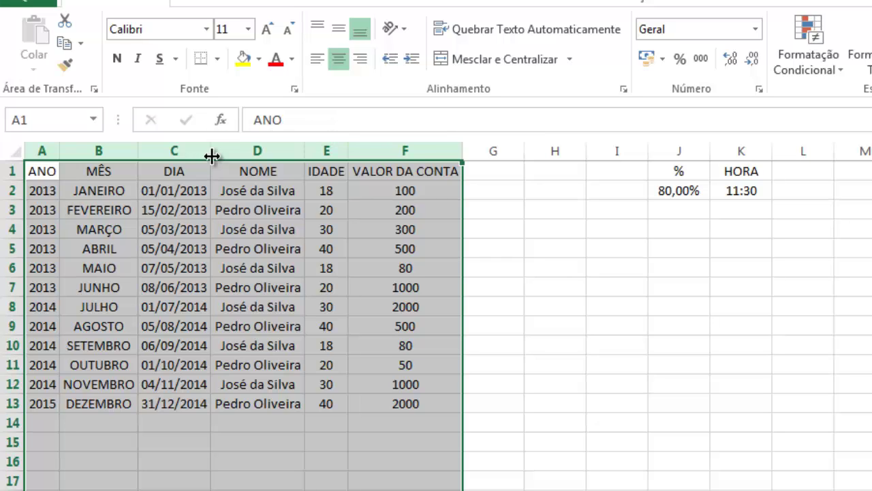
drag(211, 156, 245, 154)
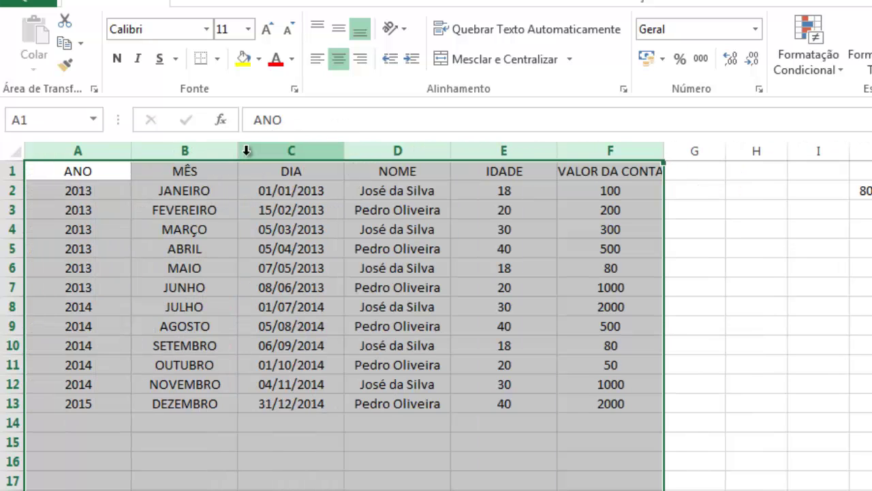
drag(235, 154, 193, 154)
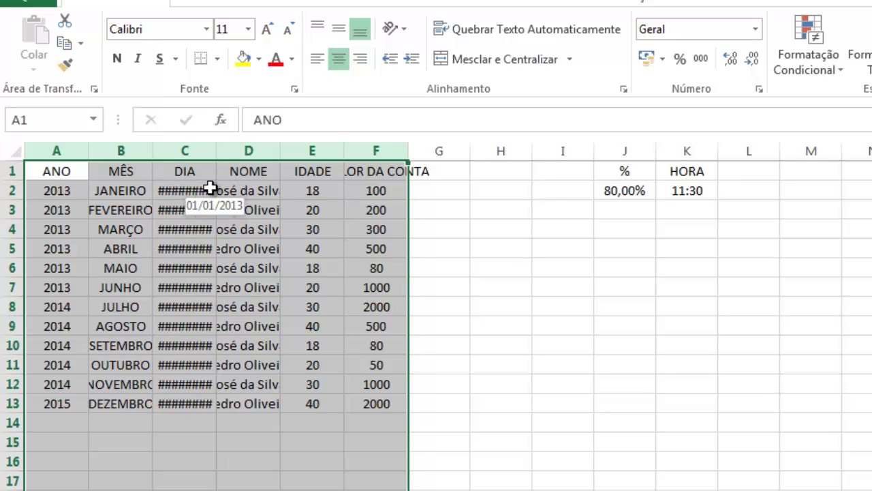
double_click(217, 150)
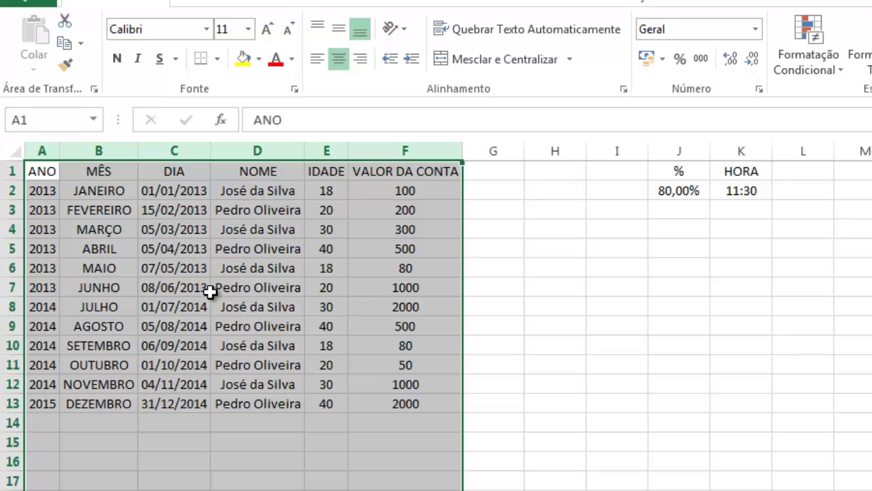
Look over the ANO and MÊS entries in the table, starting from the header row
click(105, 306)
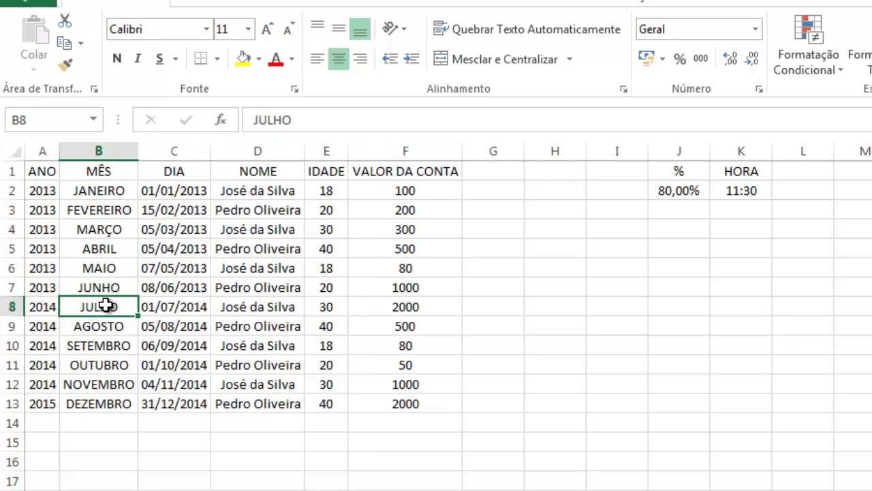
key(Left)
key(Up)
key(Up)
key(Up)
key(Up)
key(Up)
key(Up)
key(Up)
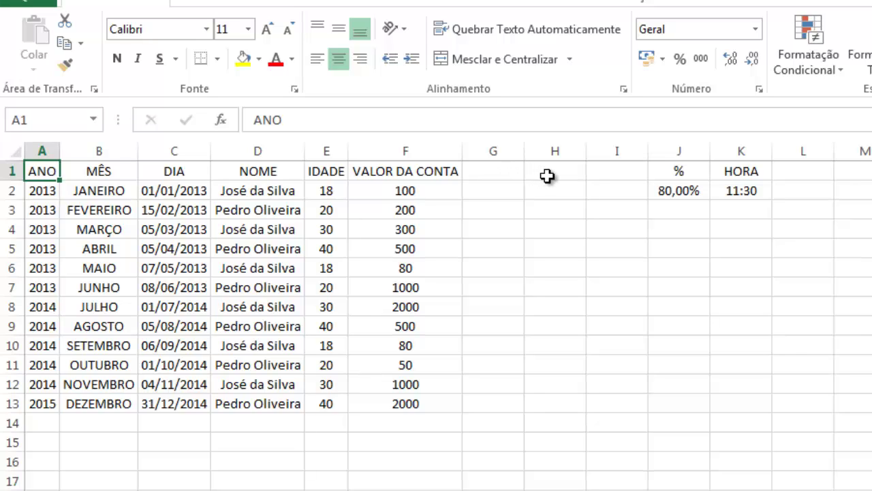
click(42, 193)
key(Down)
key(Down)
key(Down)
key(Right)
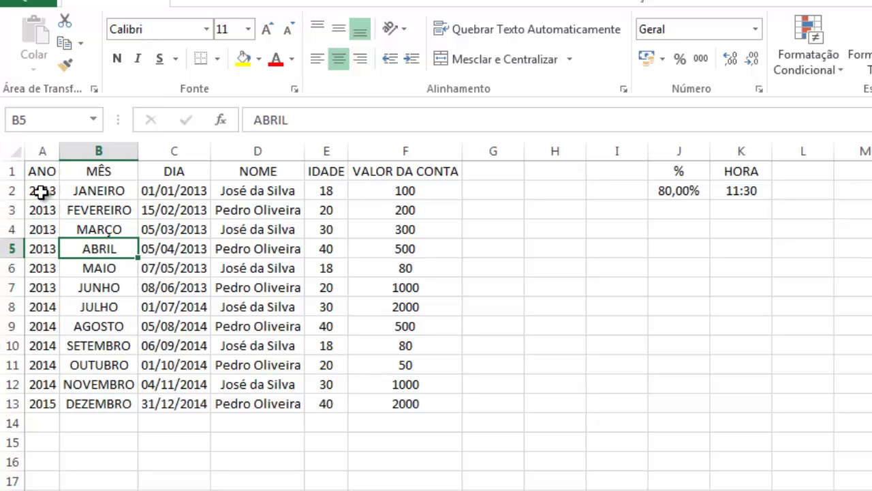
key(Up)
key(Up)
key(Up)
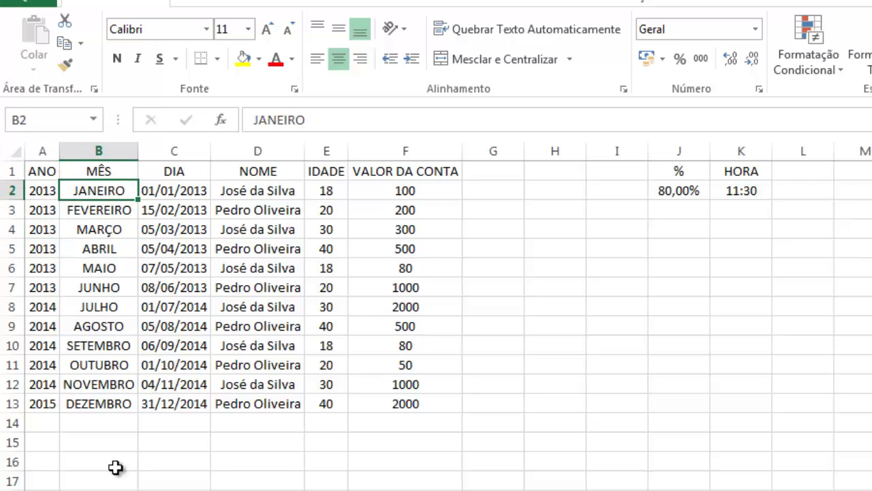
Examine each field of the first record from ANO to VALOR DA CONTA, and the ANO and MÊS columns as a whole
key(Left)
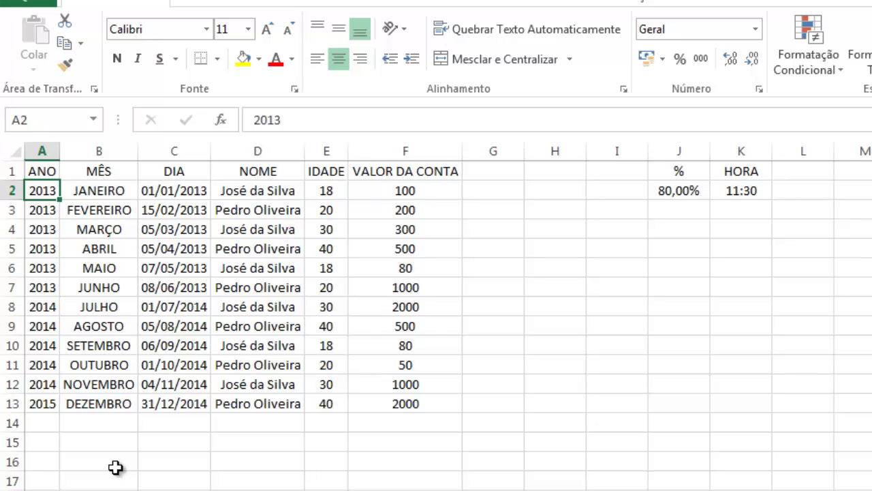
key(Right)
key(Right)
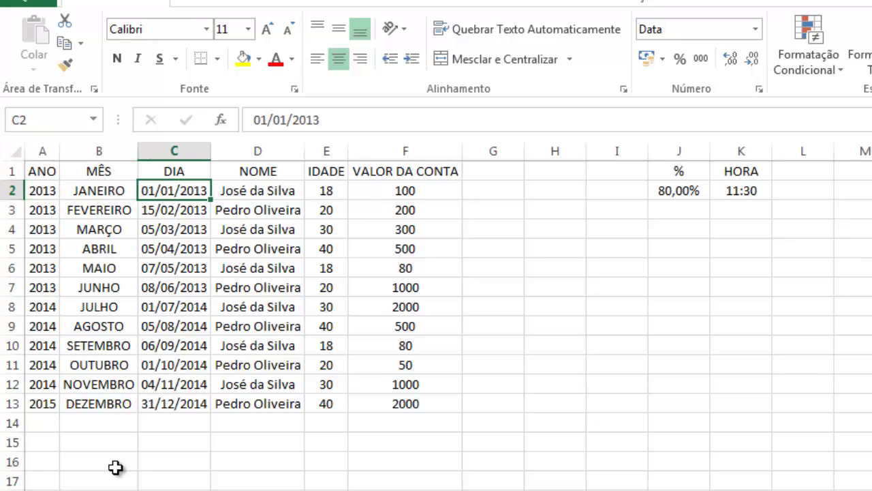
key(Right)
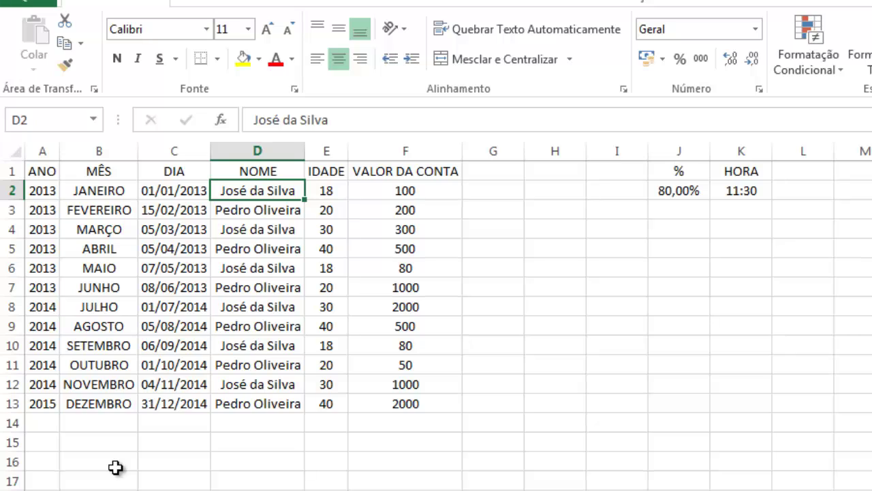
key(Right)
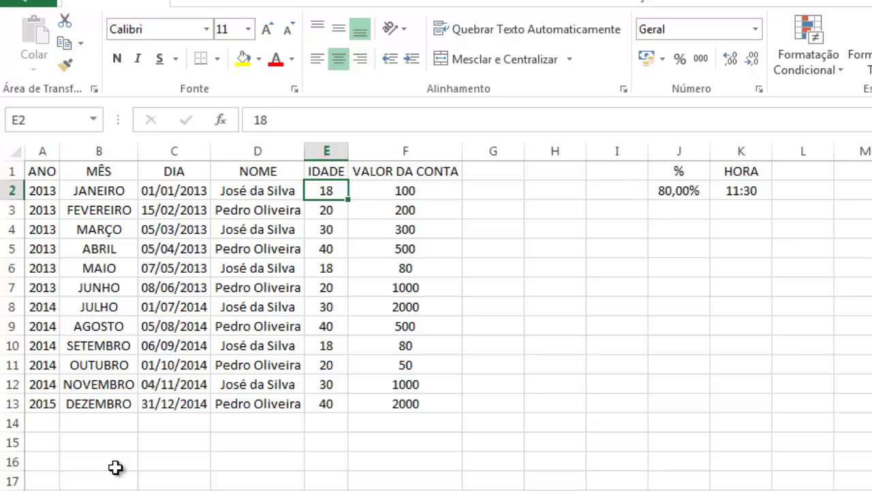
key(Right)
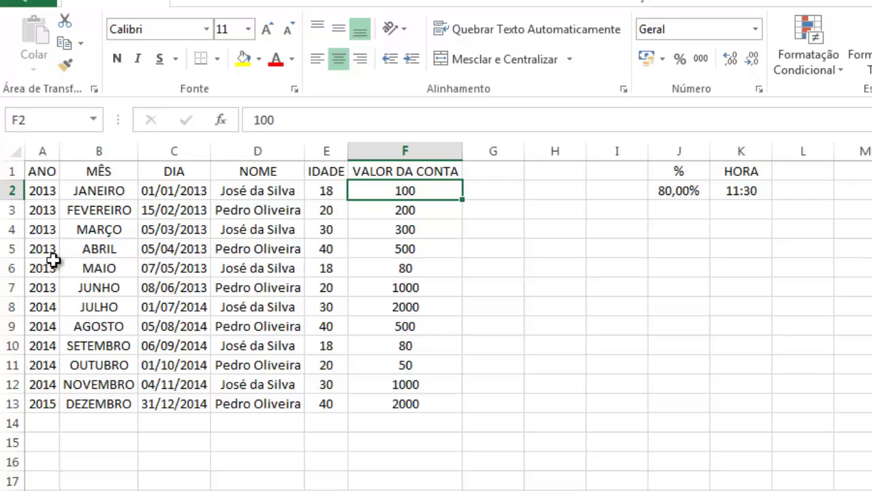
click(43, 150)
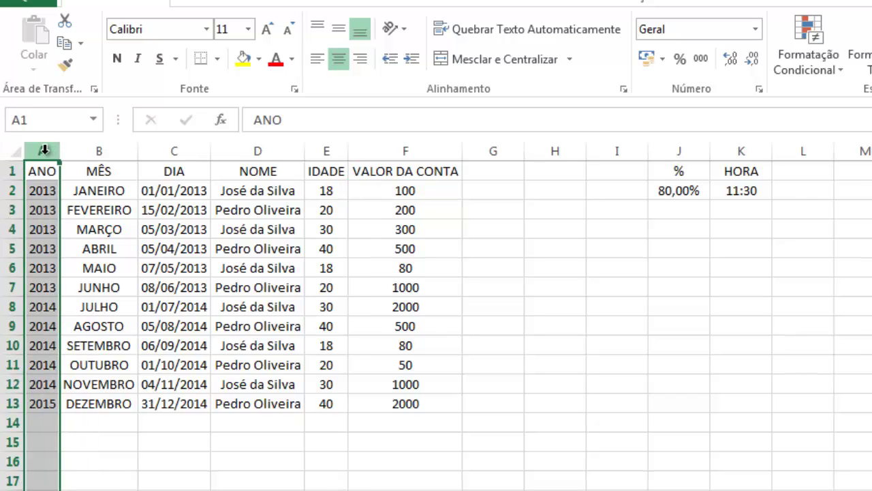
click(100, 150)
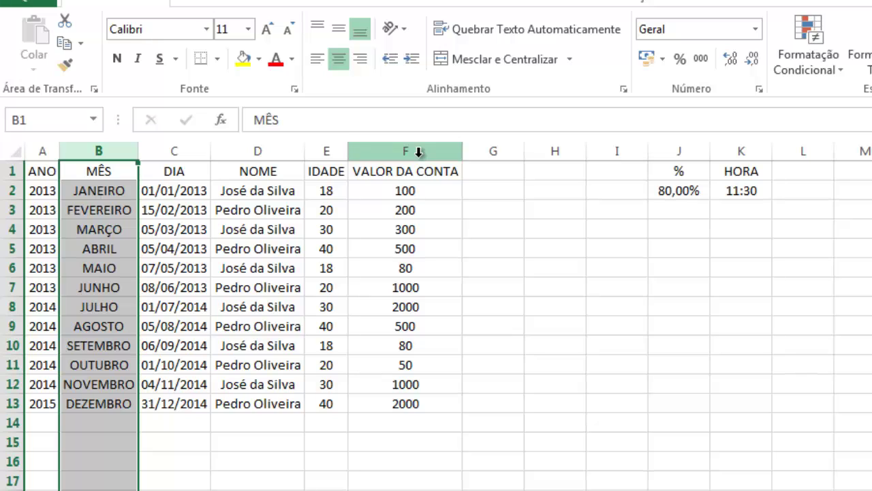
Examine the number format categories from Número to Personalizado for empty cell C15, and leave the cell formatting without applying any
click(202, 437)
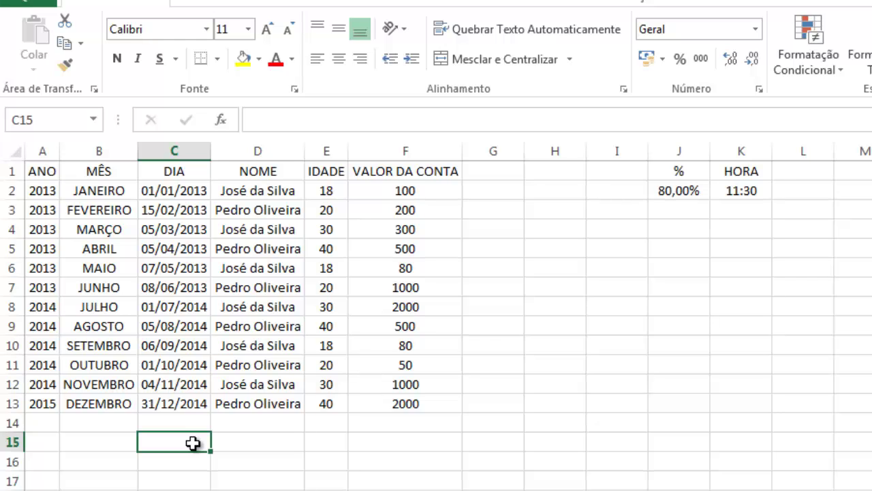
right_click(193, 443)
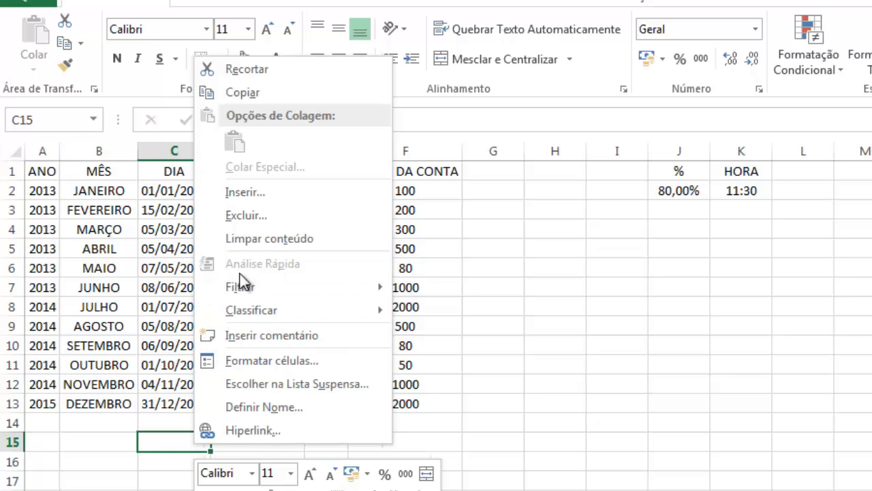
click(239, 361)
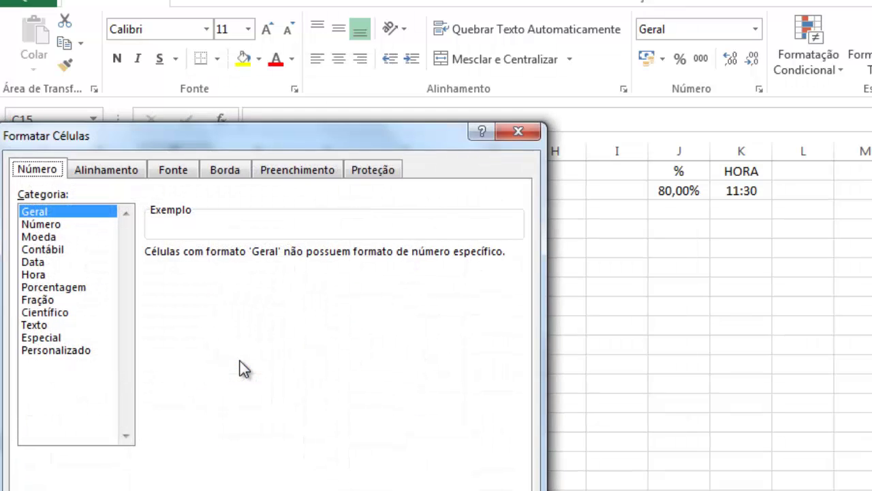
drag(99, 137, 176, 114)
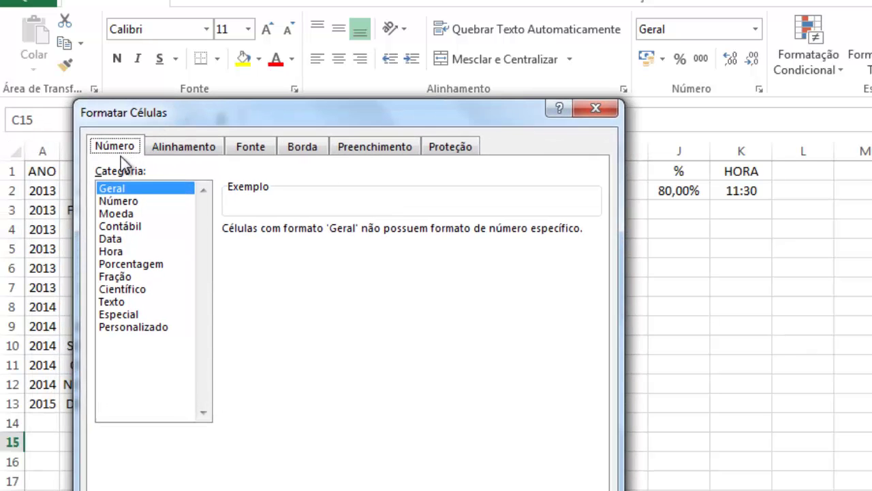
click(140, 201)
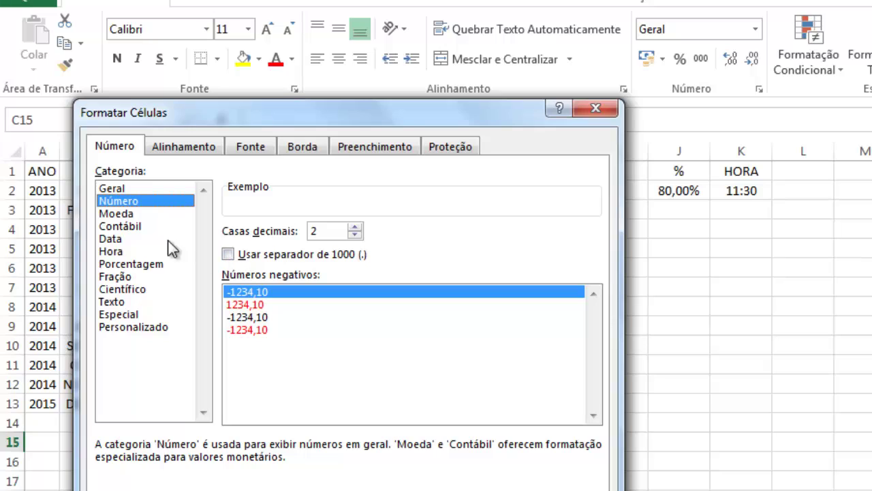
click(135, 215)
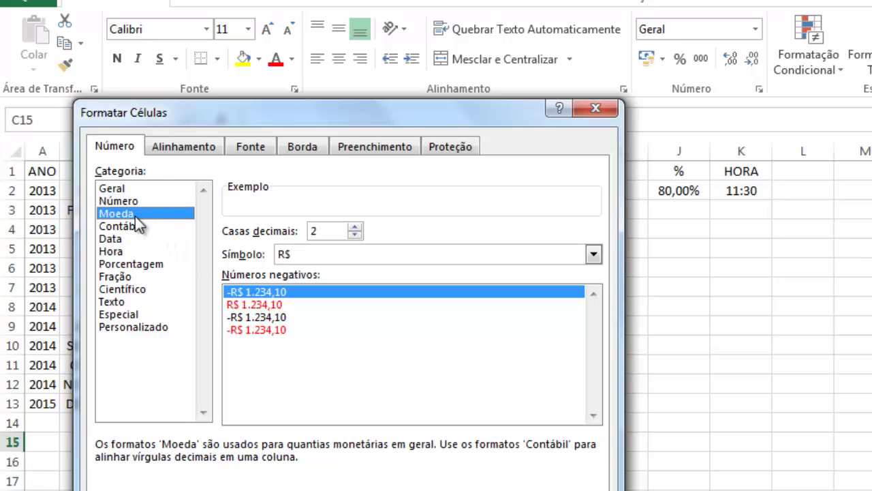
click(133, 228)
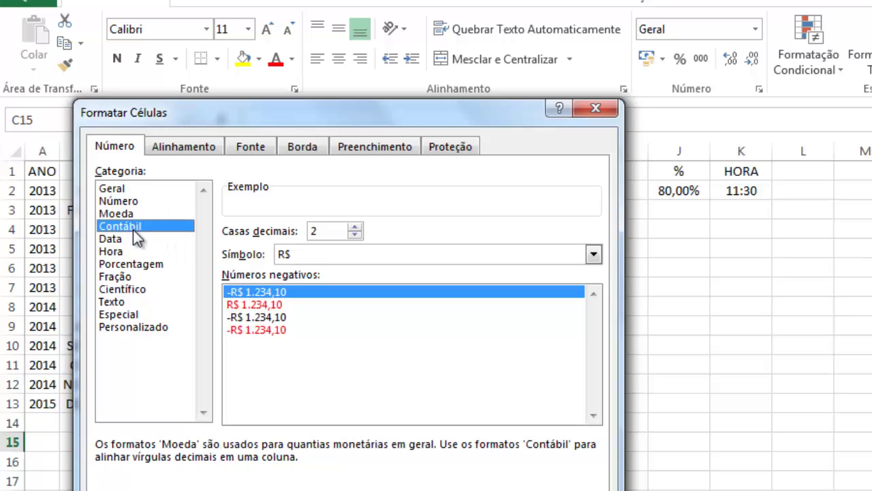
click(127, 241)
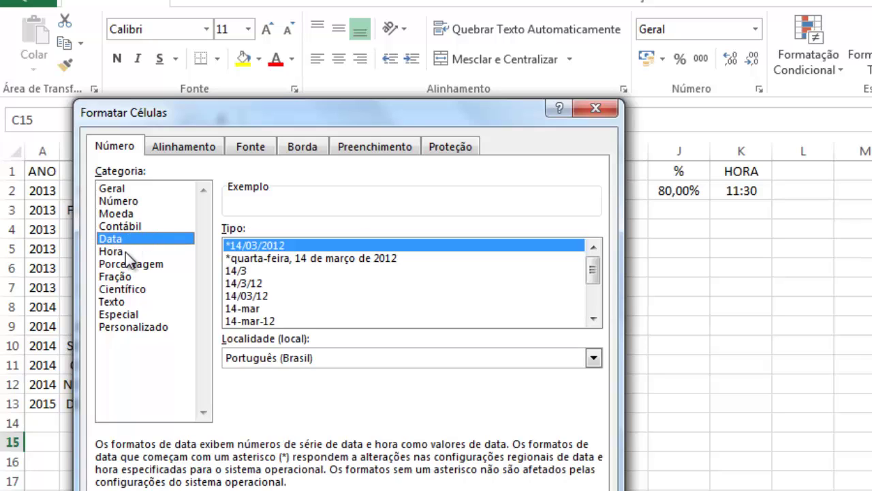
click(126, 253)
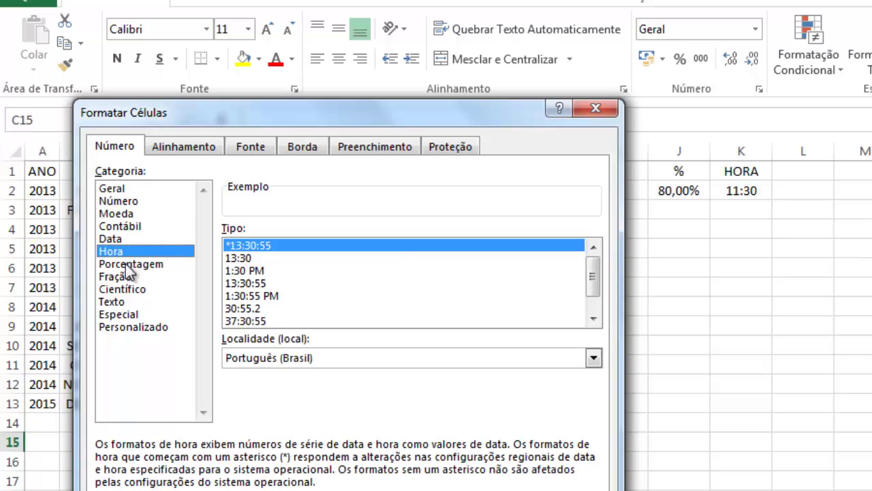
click(125, 263)
click(124, 276)
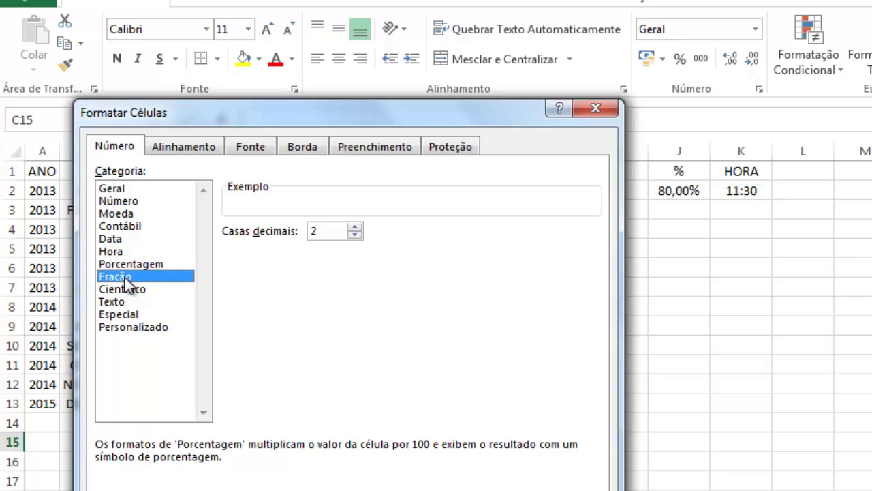
click(123, 291)
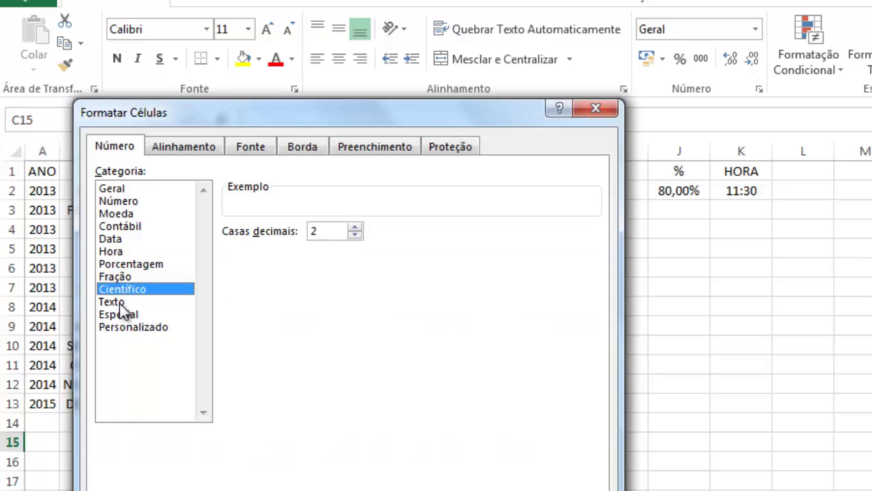
click(119, 303)
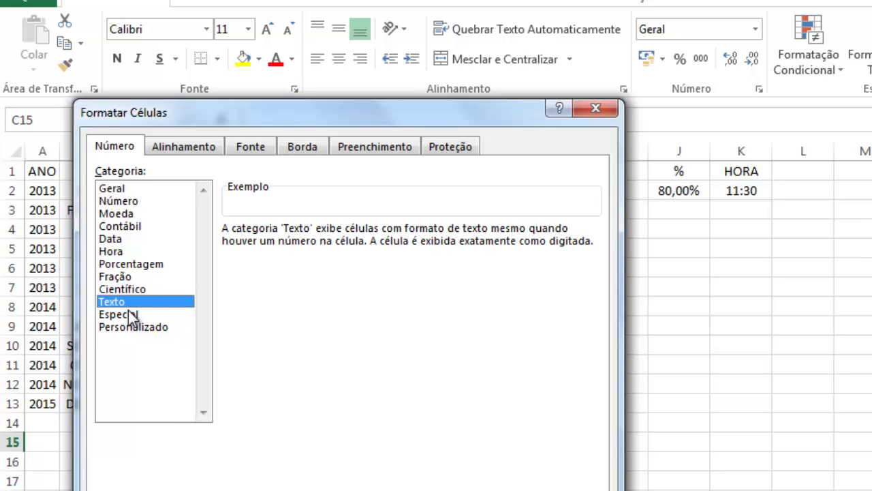
click(130, 314)
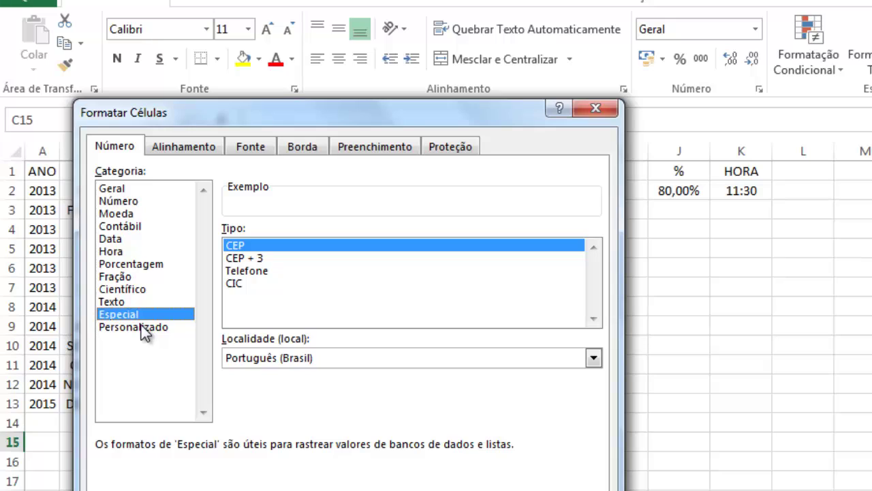
click(141, 326)
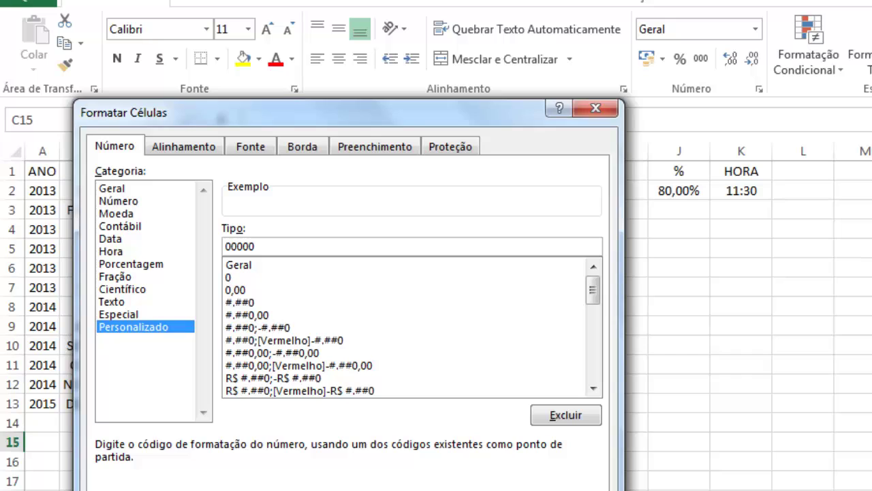
key(Escape)
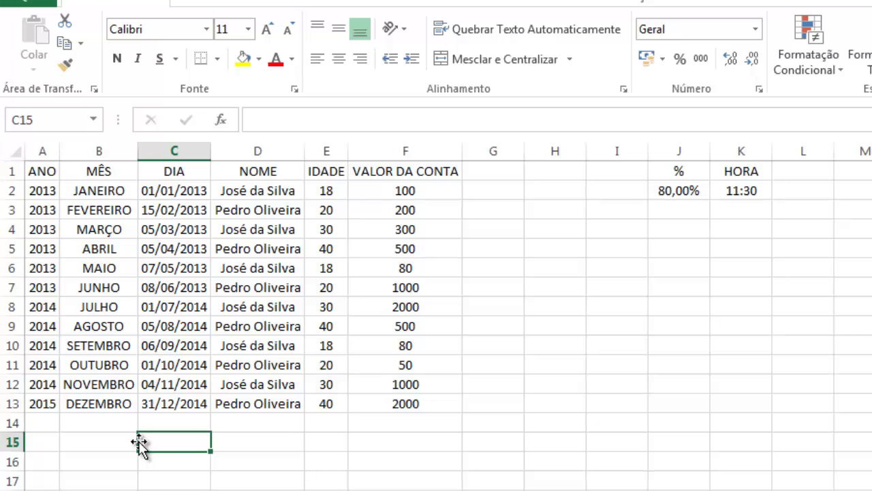
Format the years in A2:A13 with the Número category, using the 1000 separator and 0 decimal places
click(45, 191)
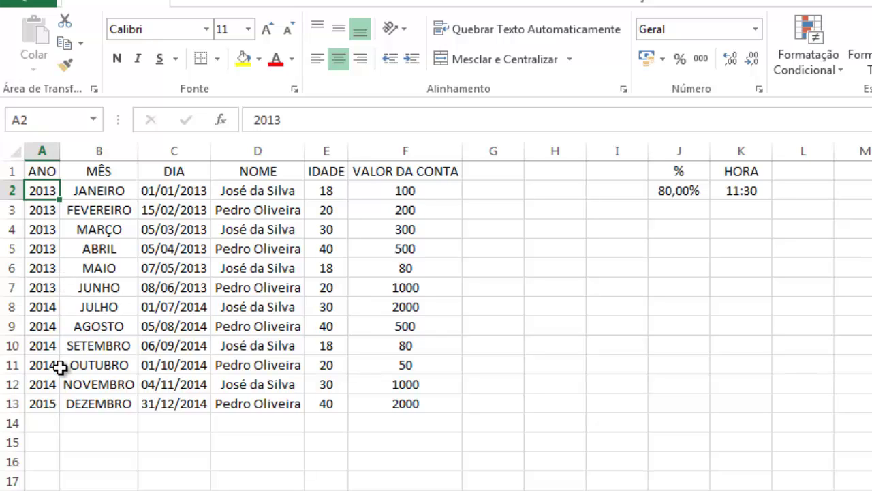
key(shift+Down)
key(shift+Down)
key(shift+Down)
key(shift+Down)
key(shift+Down)
key(shift+Down)
key(shift+Down)
key(shift+Down)
key(shift+Down)
key(shift+Down)
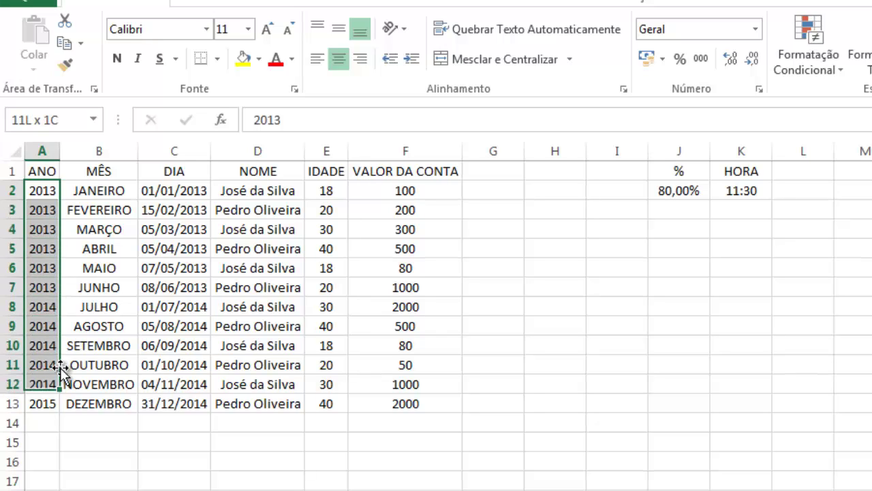
key(shift+Down)
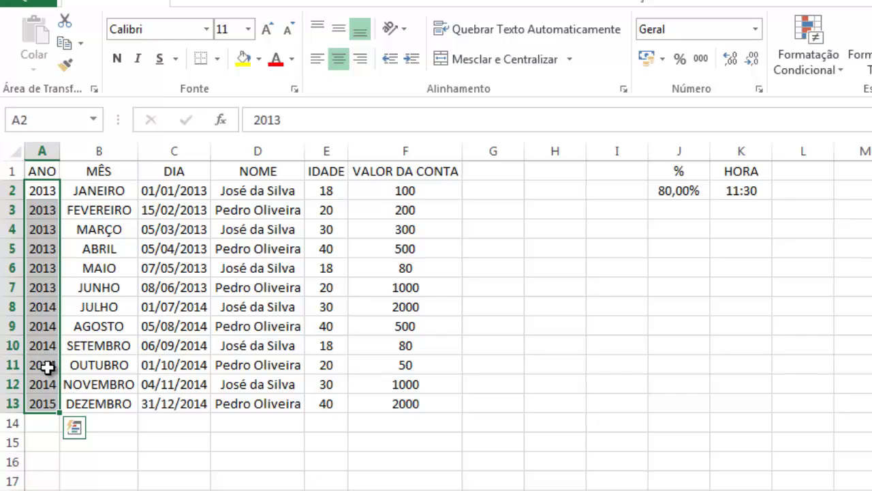
right_click(46, 367)
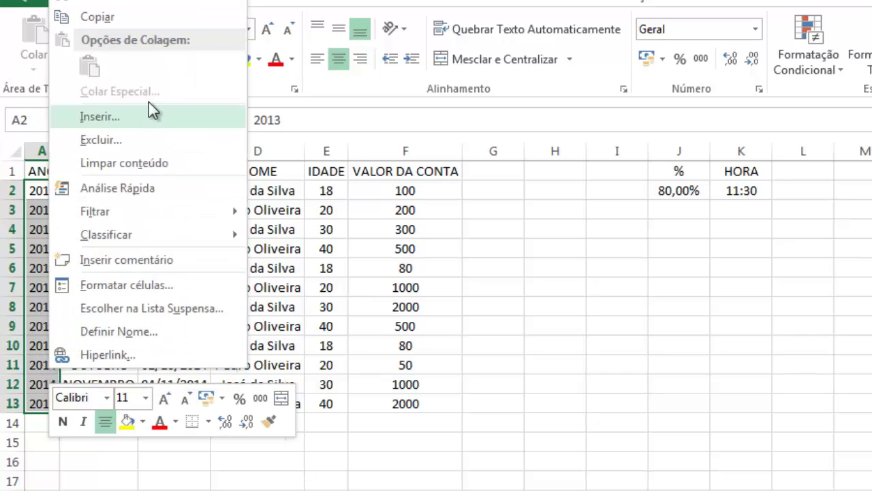
click(140, 285)
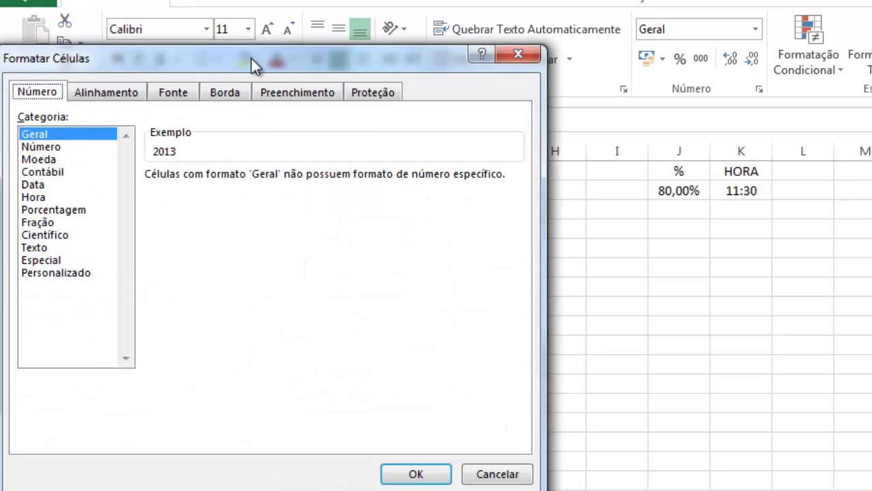
drag(251, 58, 431, 109)
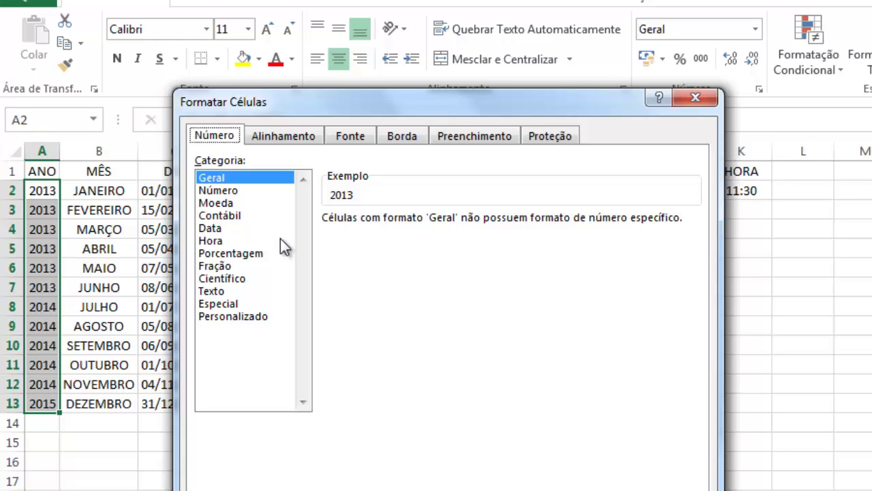
click(229, 192)
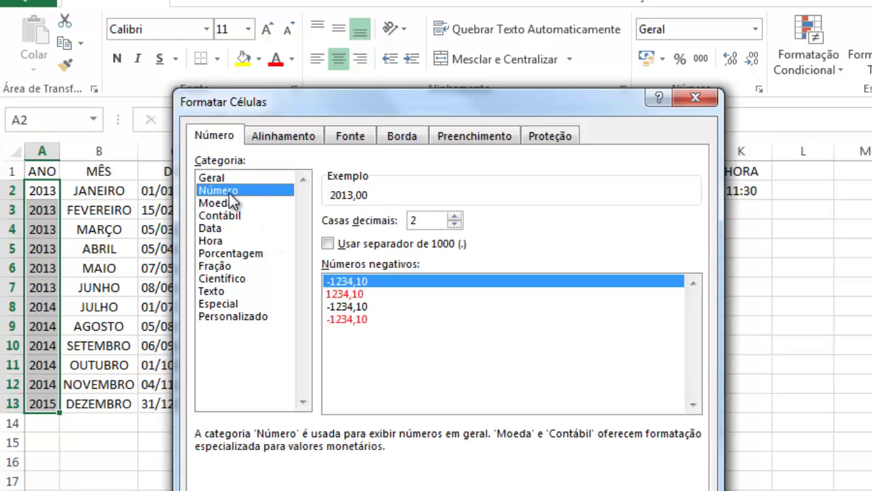
click(330, 244)
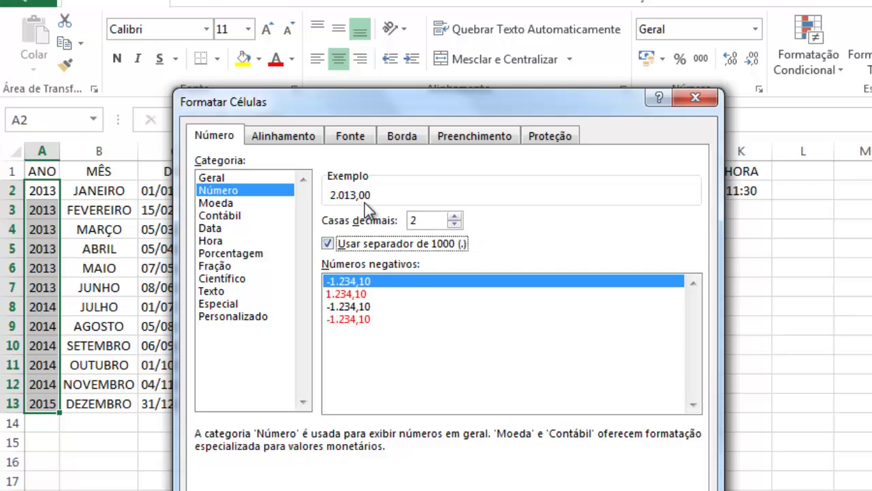
click(454, 224)
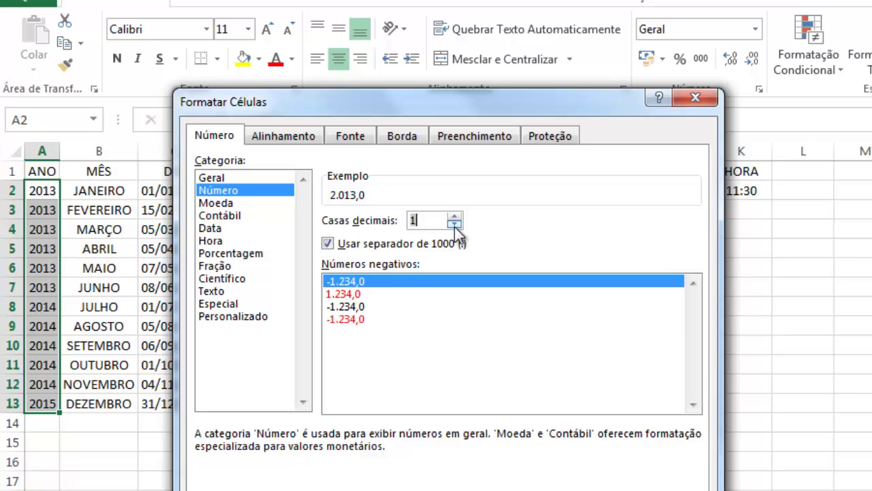
click(454, 224)
key(Return)
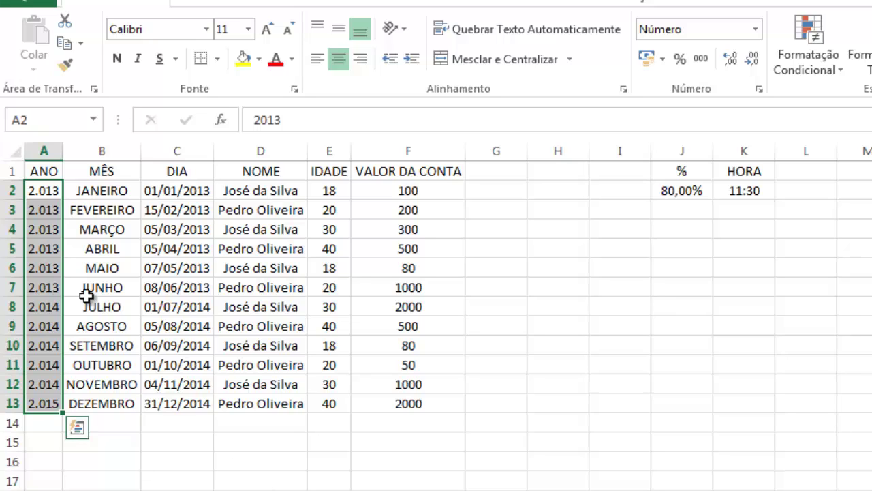
Check the Data format types for the month names in B2:B13, and apply the Geral category to them
click(120, 191)
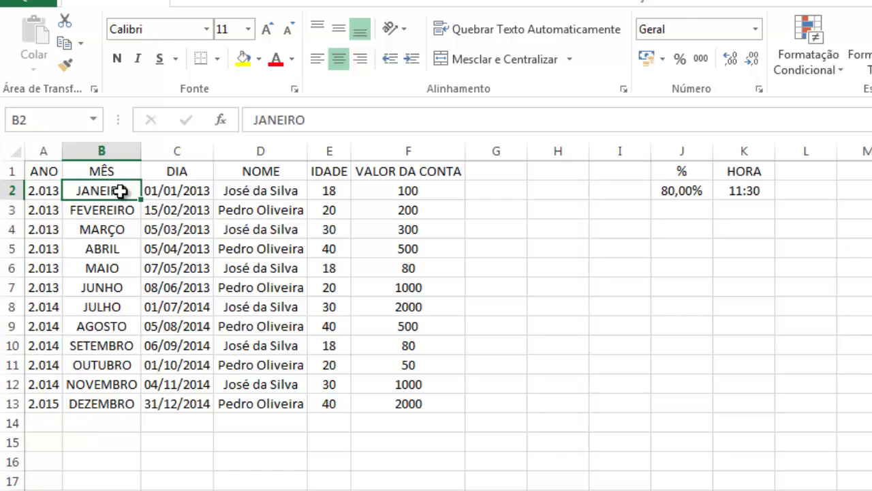
key(shift+Down)
key(shift+Down)
key(shift+Down)
key(shift+Down)
key(shift+Down)
key(shift+Down)
key(shift+Down)
key(shift+Down)
key(shift+Down)
key(shift+Down)
key(shift+Down)
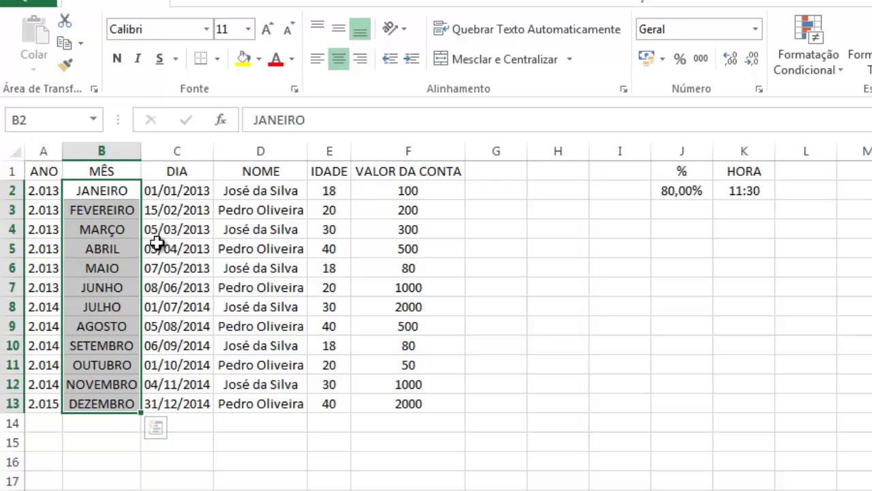
right_click(118, 193)
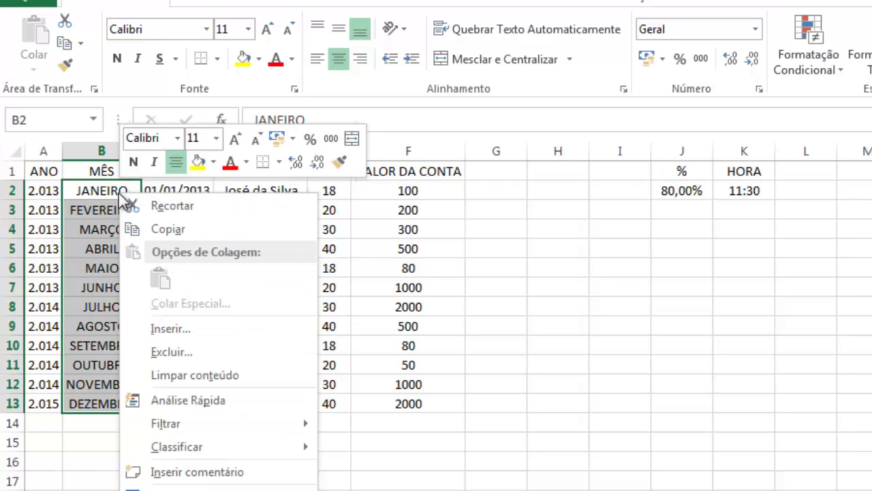
click(182, 488)
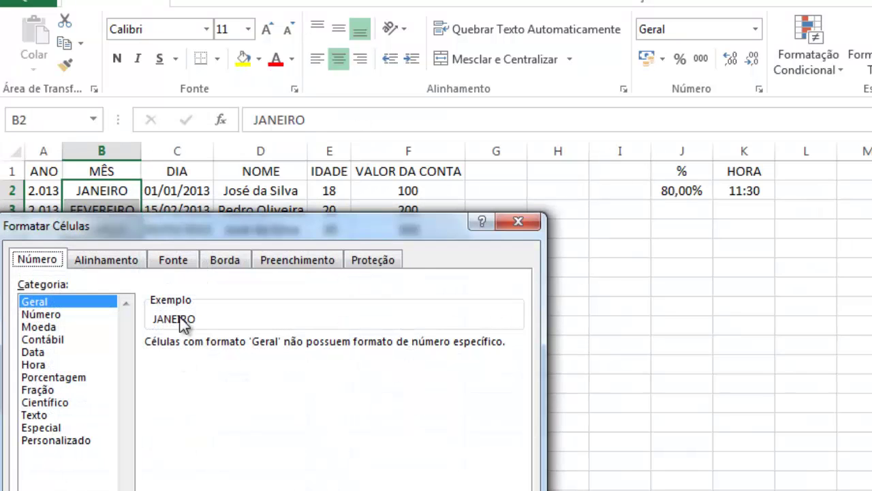
drag(225, 231, 495, 129)
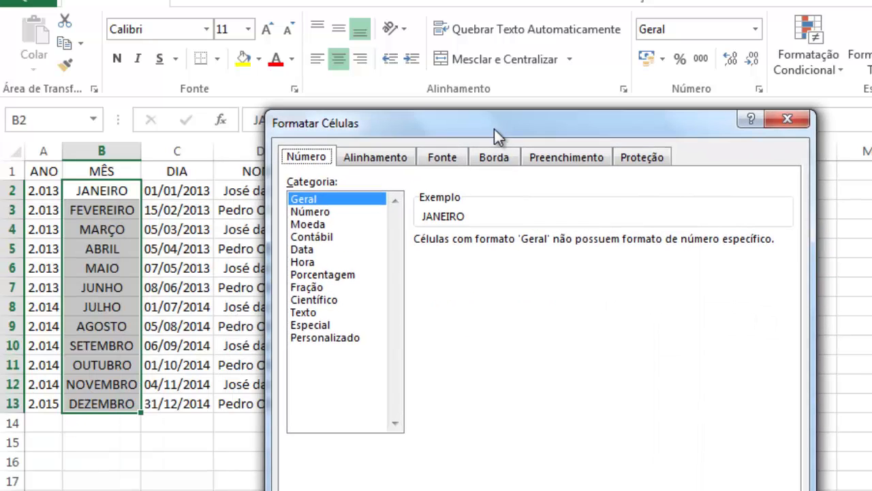
click(317, 249)
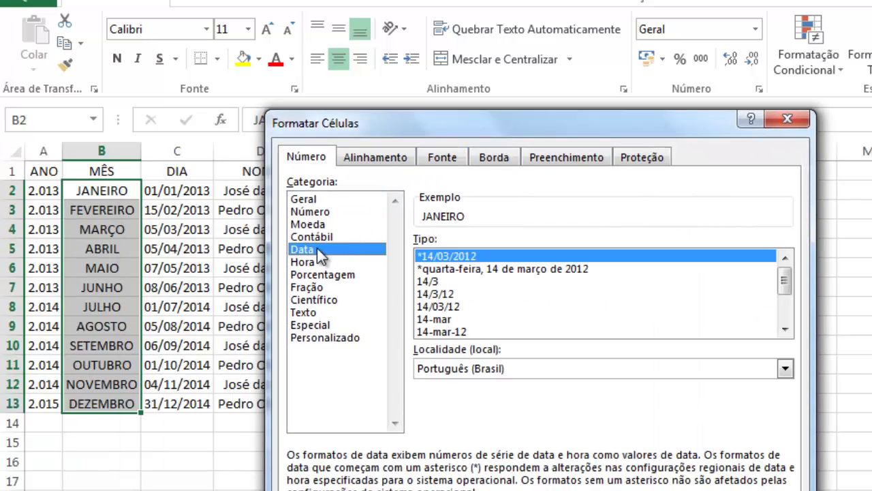
click(785, 329)
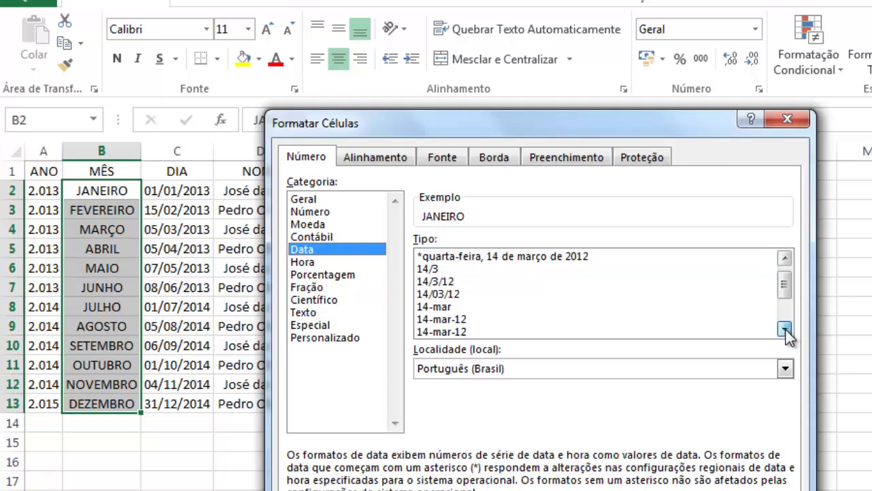
click(785, 329)
click(785, 330)
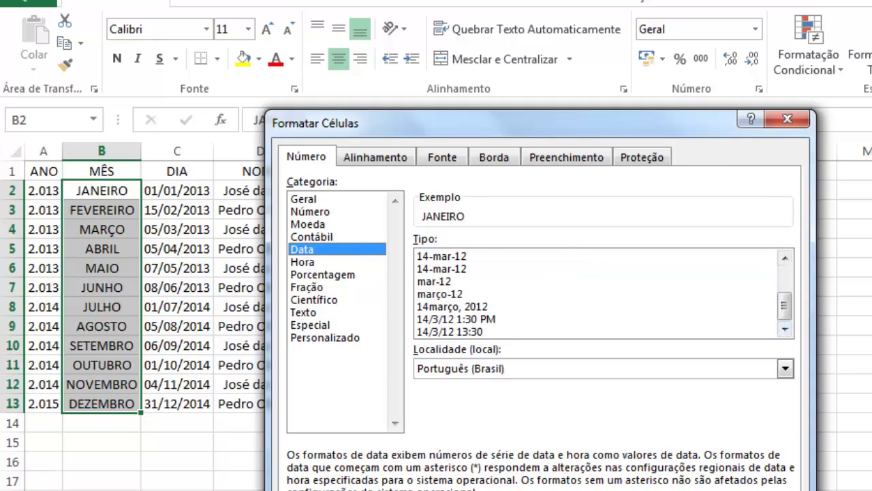
click(316, 200)
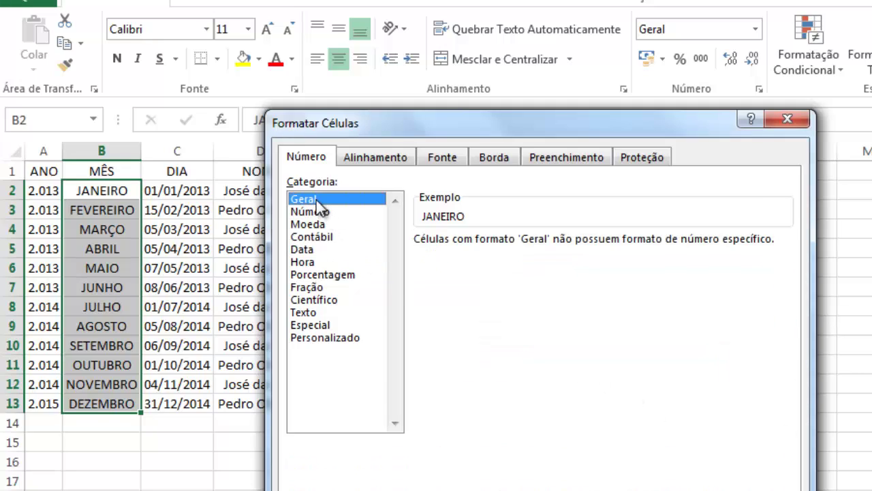
key(Return)
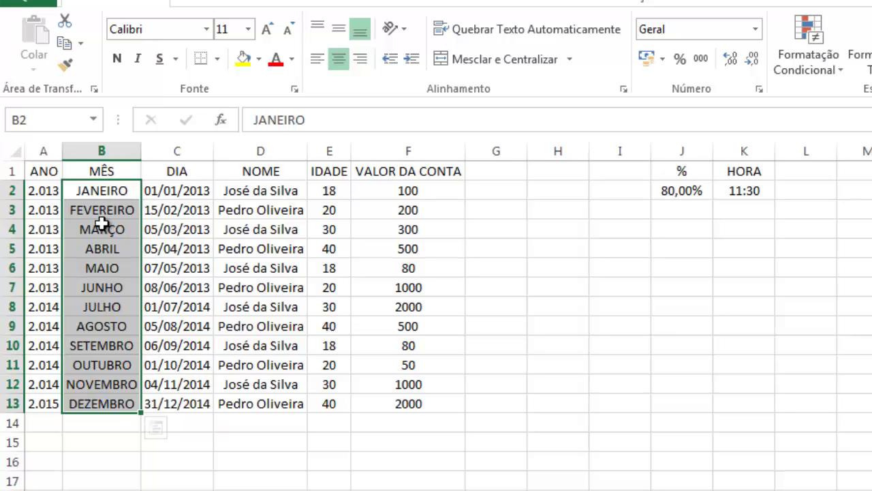
Add filters to the table's header row A1:F1
click(36, 169)
key(shift+Right)
key(shift+Right)
key(shift+Right)
key(shift+Right)
key(shift+Right)
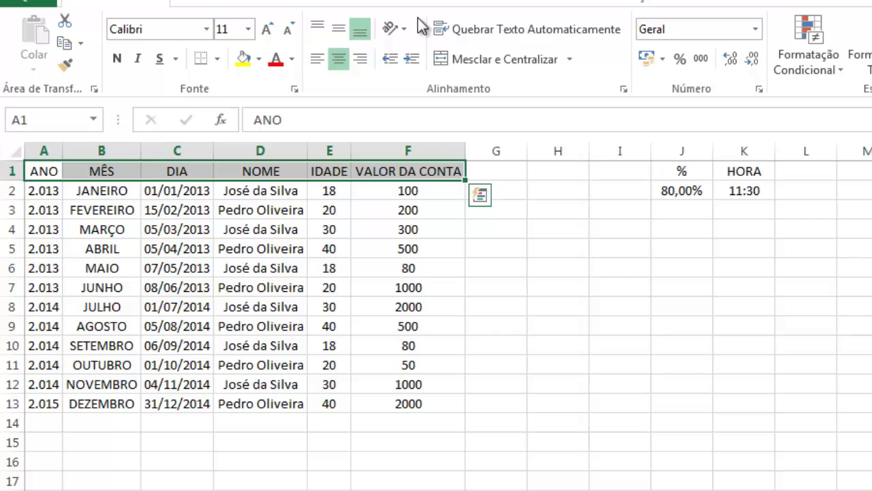
click(508, 4)
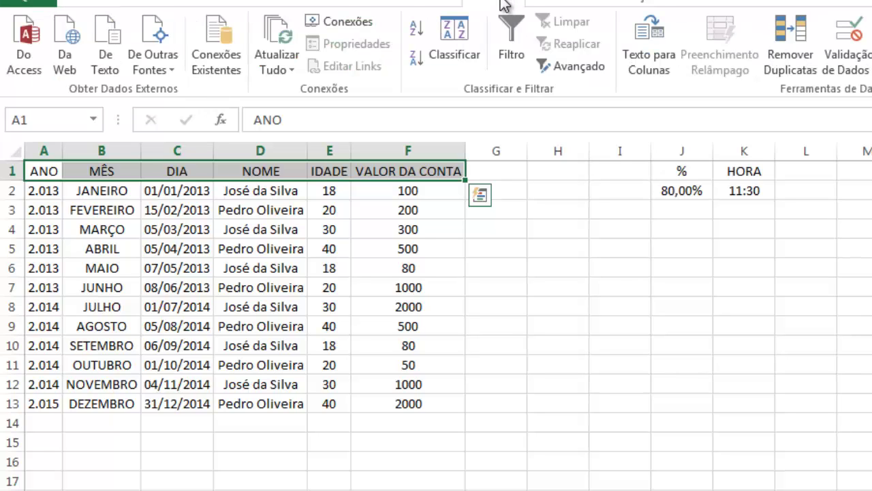
click(506, 35)
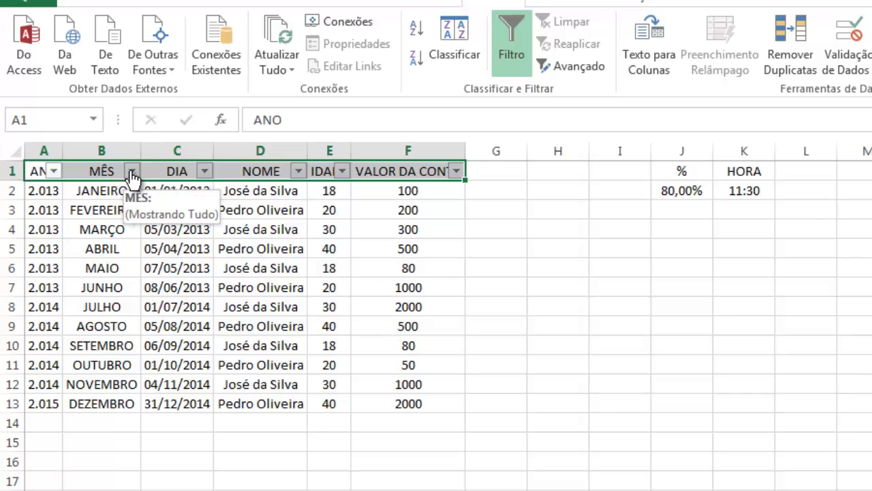
Sort the MÊS column from A to Z, and undo both the sort and the header filters
click(132, 171)
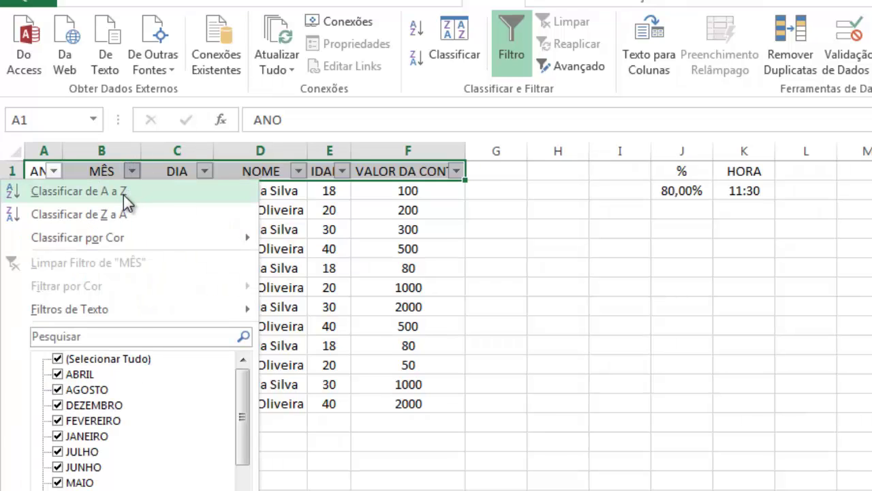
click(123, 195)
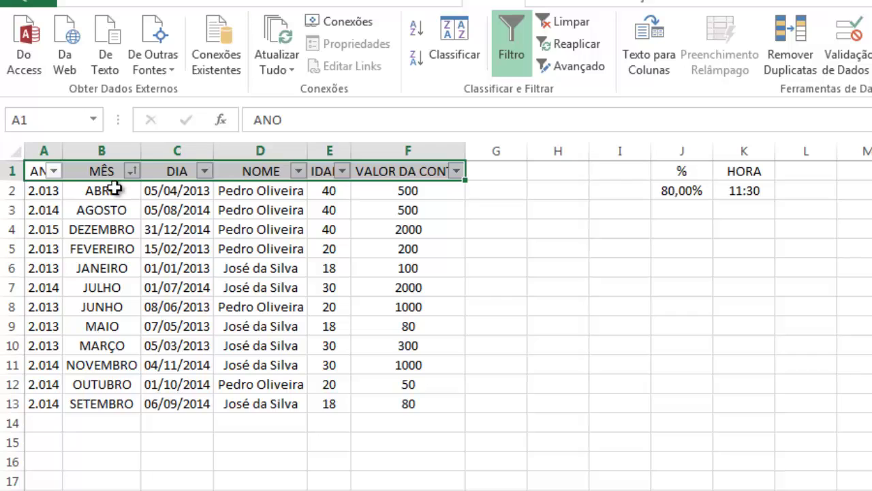
key(ctrl+z)
key(ctrl+z)
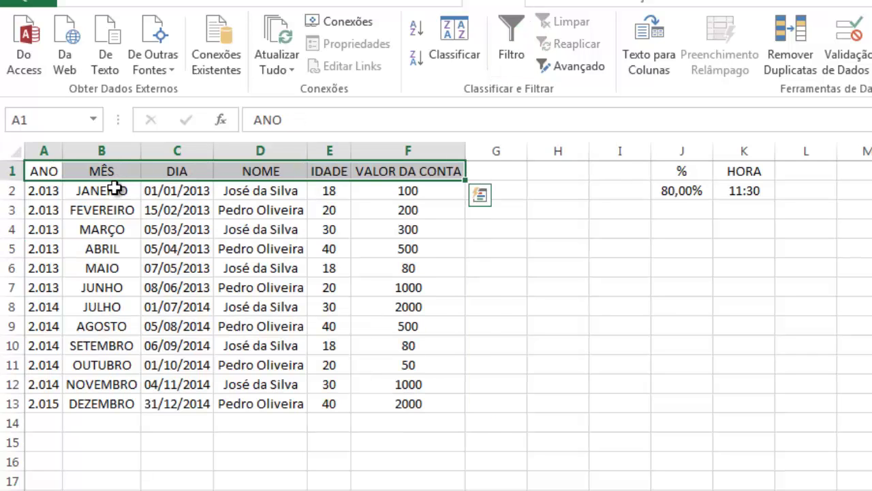
Format the dates in C2:C13 with the Data category, using the *14/03/2012 type and the Português (Brasil) locale
click(187, 214)
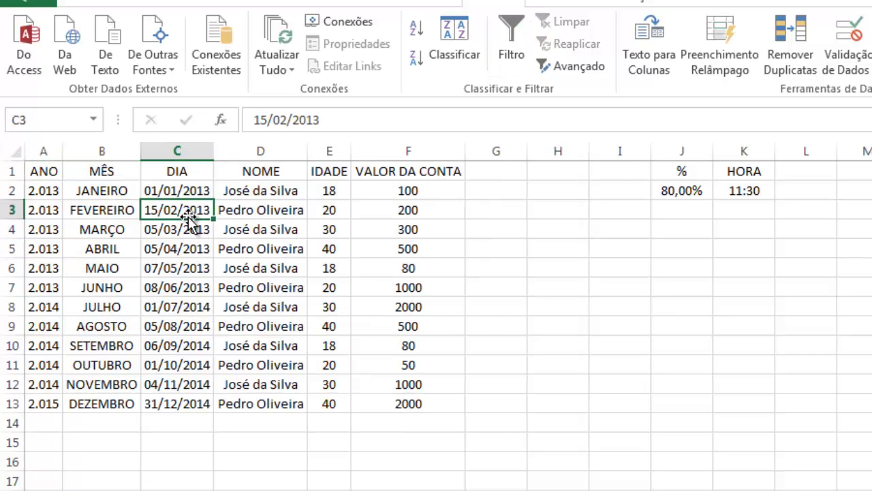
click(183, 196)
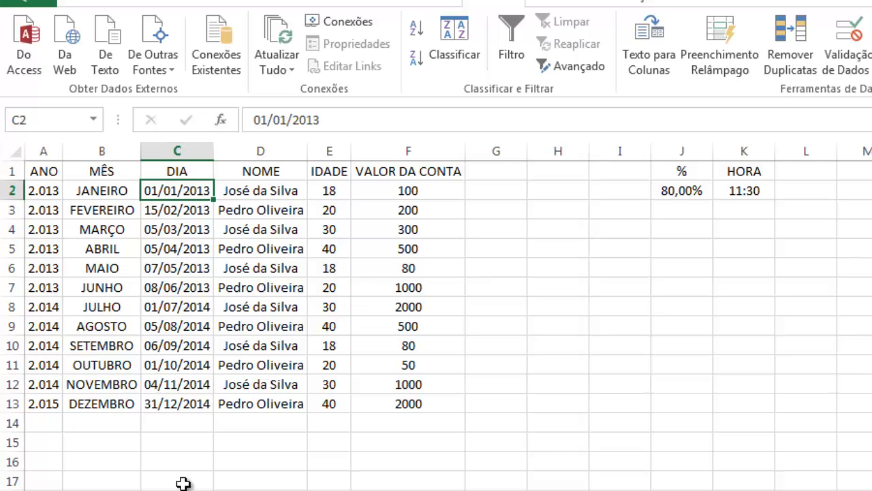
drag(178, 191, 177, 403)
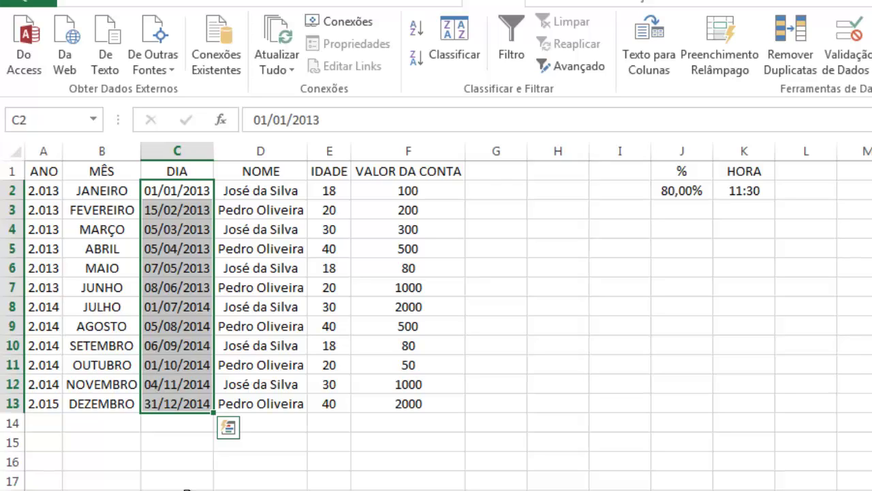
right_click(189, 406)
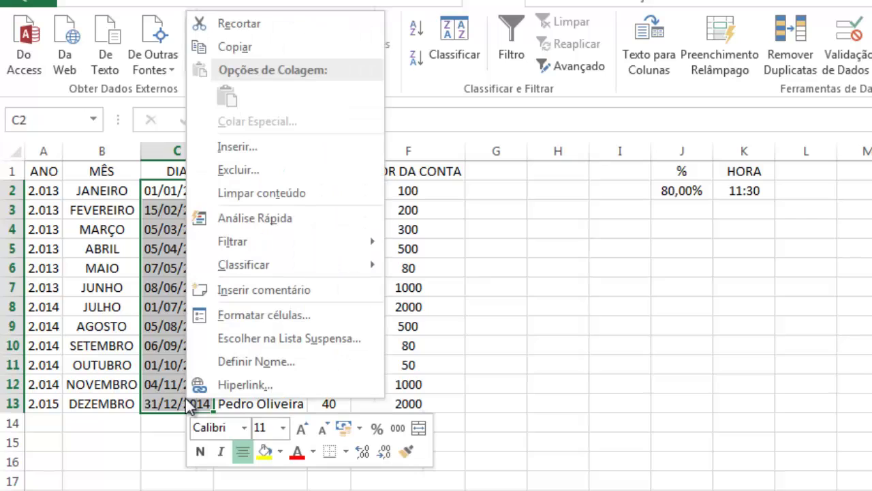
click(262, 316)
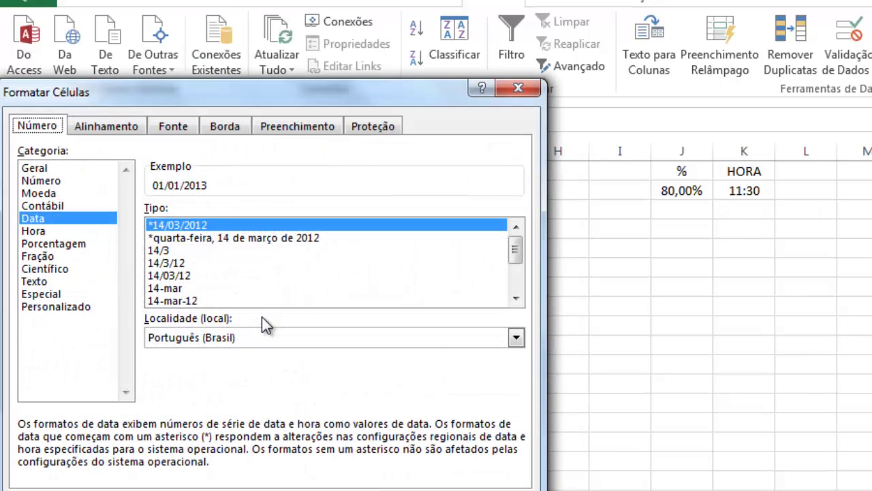
click(59, 220)
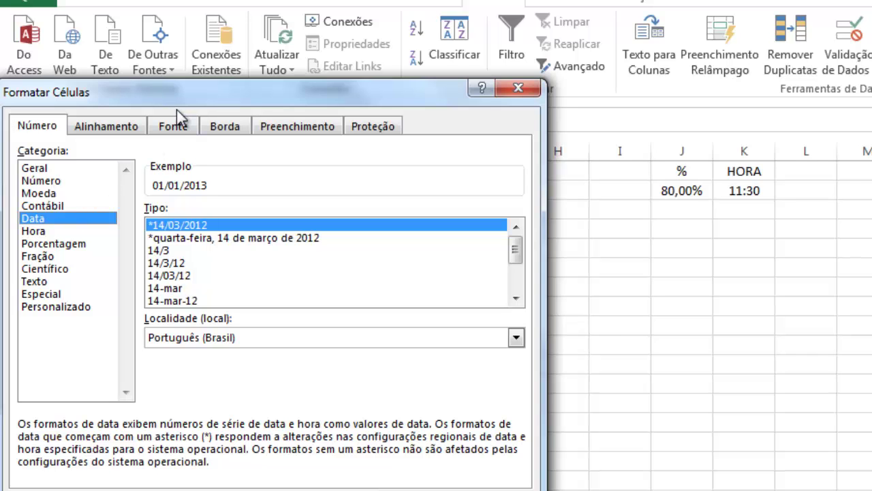
drag(196, 96, 483, 118)
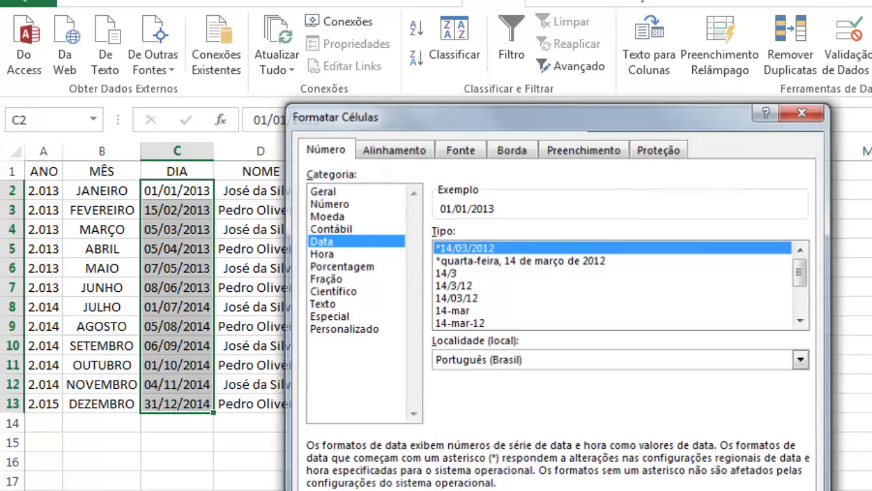
key(Return)
click(274, 194)
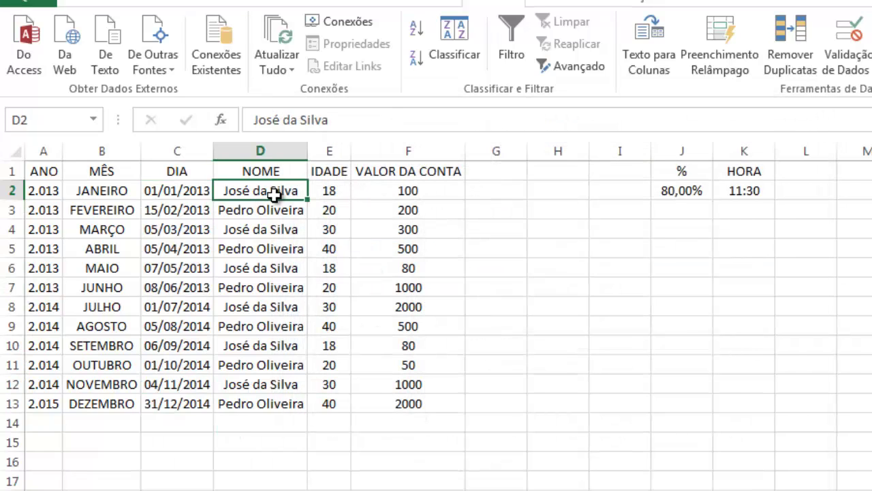
key(shift+Down)
key(shift+Down)
key(shift+Down)
key(shift+Down)
key(shift+Down)
key(shift+Down)
key(shift+Down)
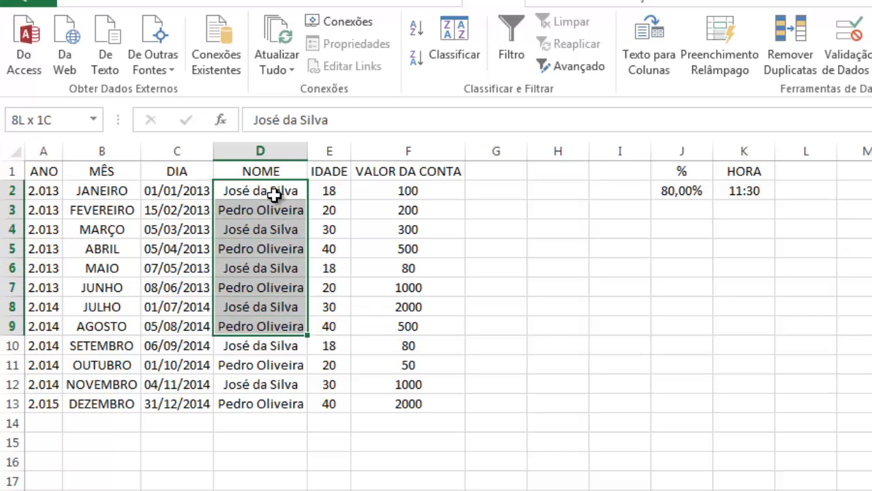
key(shift+Down)
key(Up)
key(Down)
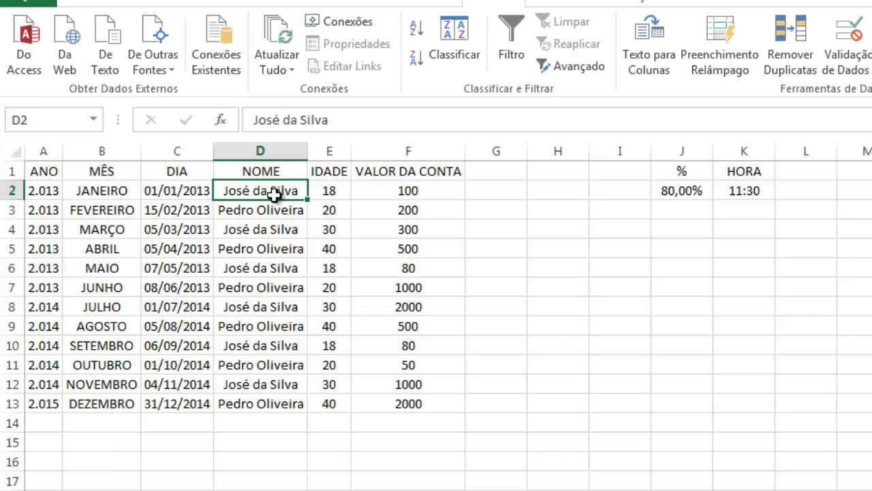
key(shift+Down)
key(shift+Down)
key(shift+Down)
key(shift+Down)
key(shift+Down)
key(shift+Down)
key(shift+Down)
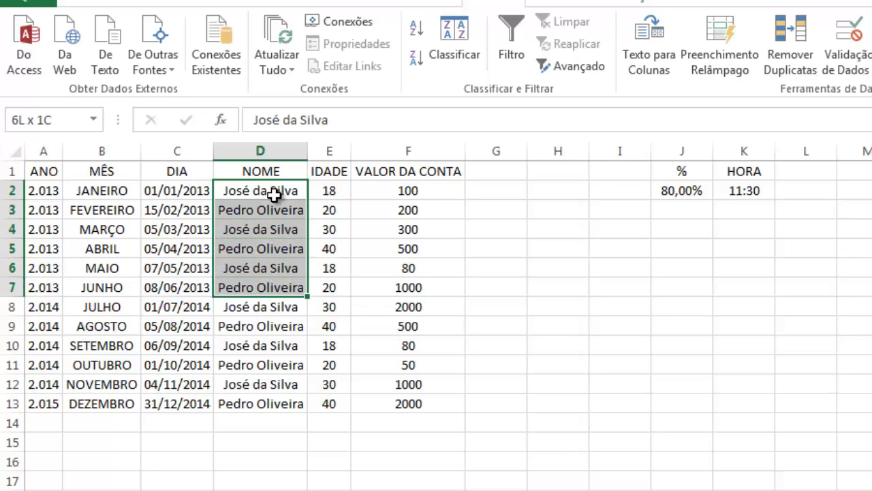
Format the names in D2:D13 with the Texto category
key(Up)
key(Down)
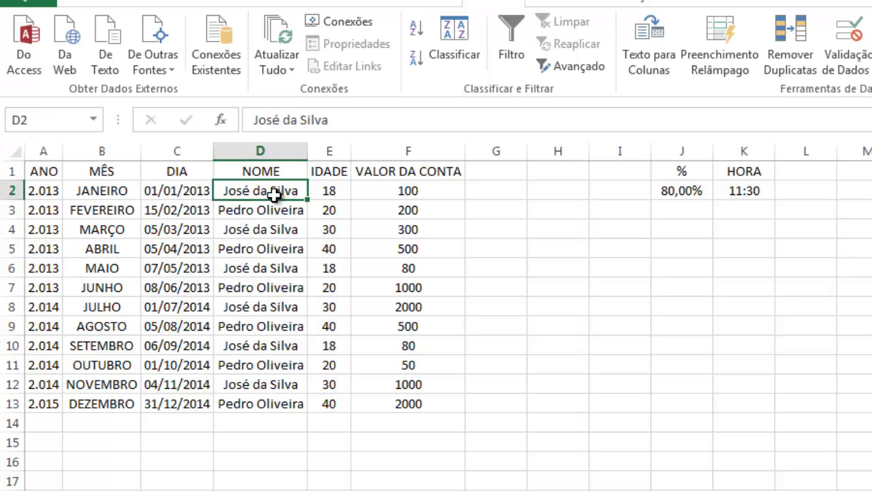
key(ctrl+shift+Down)
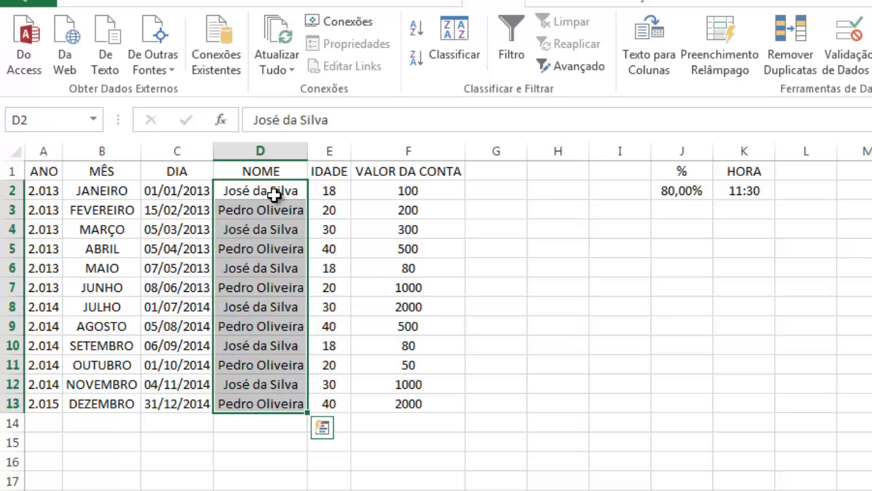
right_click(275, 196)
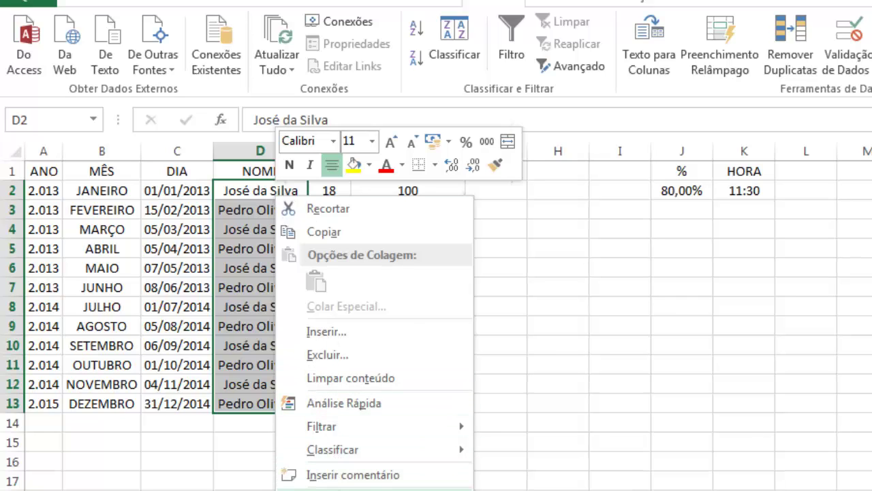
key(Escape)
key(ctrl+1)
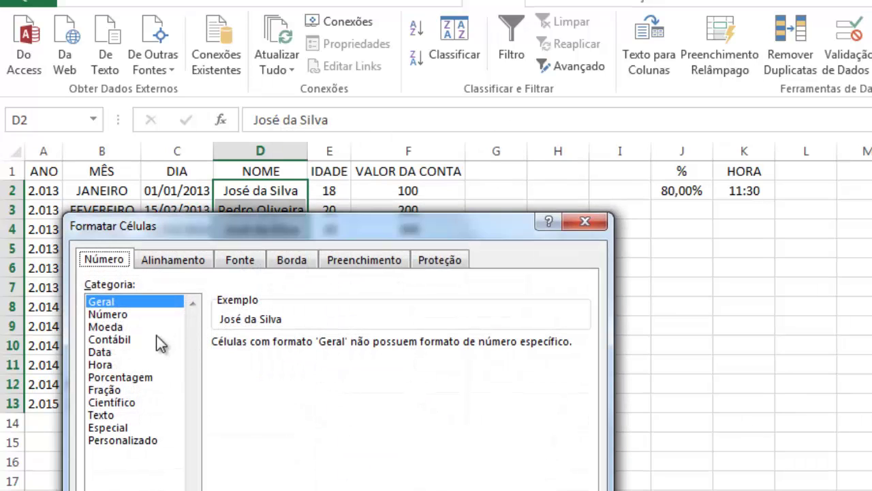
click(115, 415)
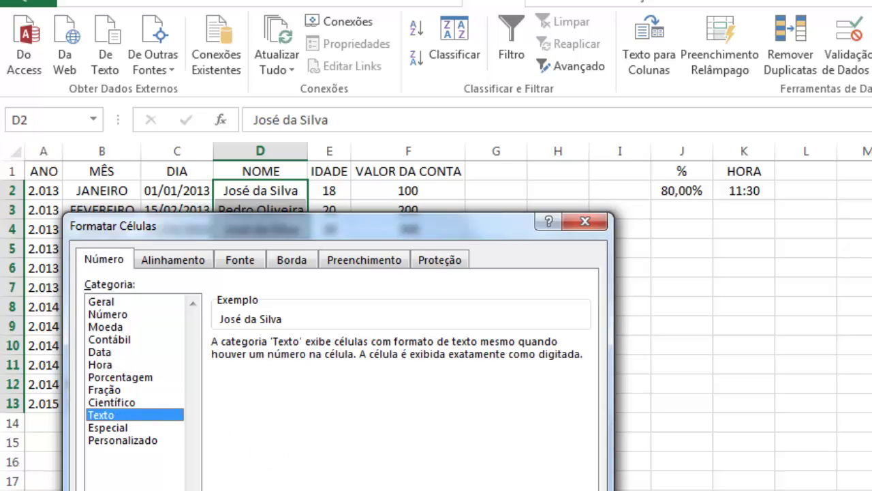
key(Return)
click(327, 192)
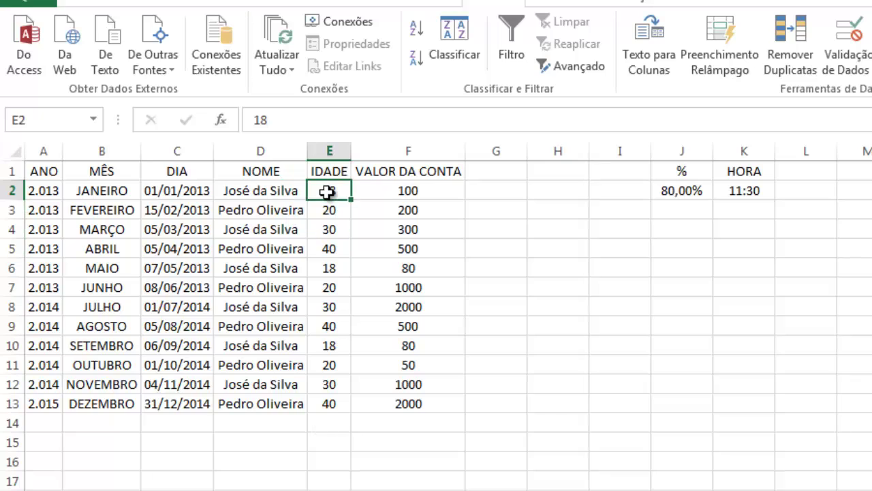
key(shift+Down)
key(shift+Down)
key(shift+Down)
key(shift+Down)
key(shift+Down)
key(shift+Down)
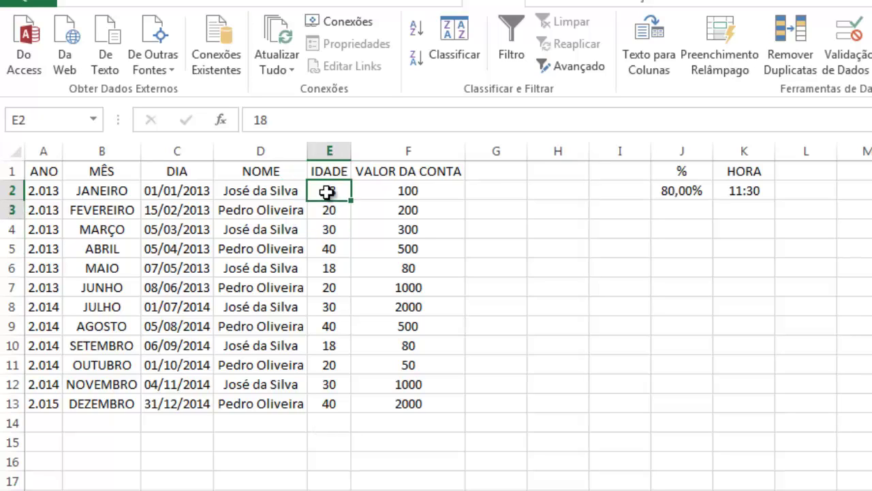
Format the ages in E2:E13 with the Número category, using 0 decimal places and no 1000 separator
key(Up)
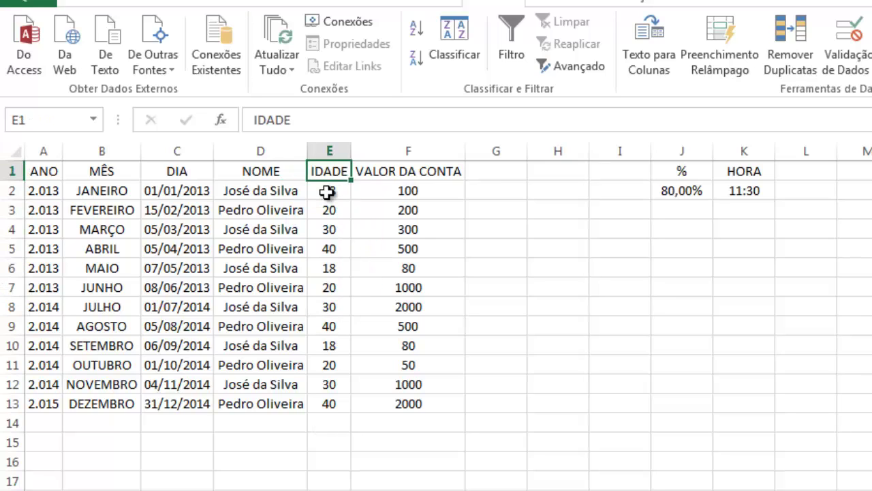
key(Down)
key(ctrl+shift+Down)
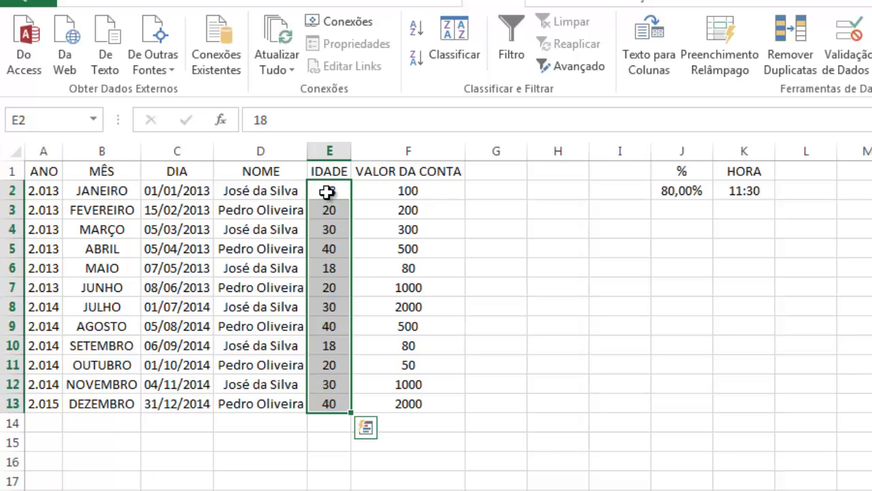
right_click(327, 193)
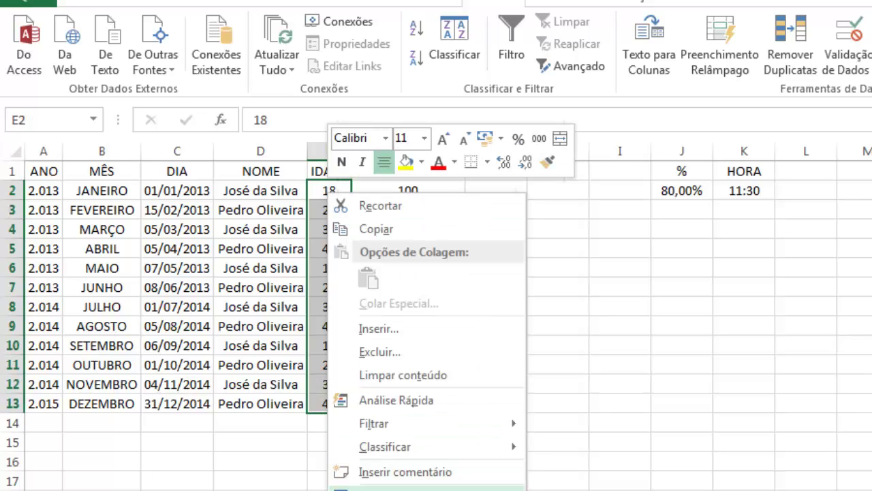
click(409, 489)
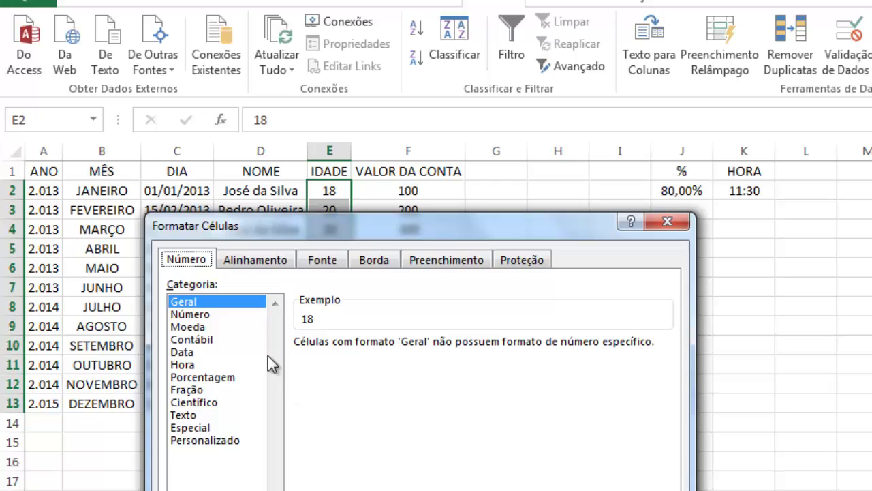
click(196, 315)
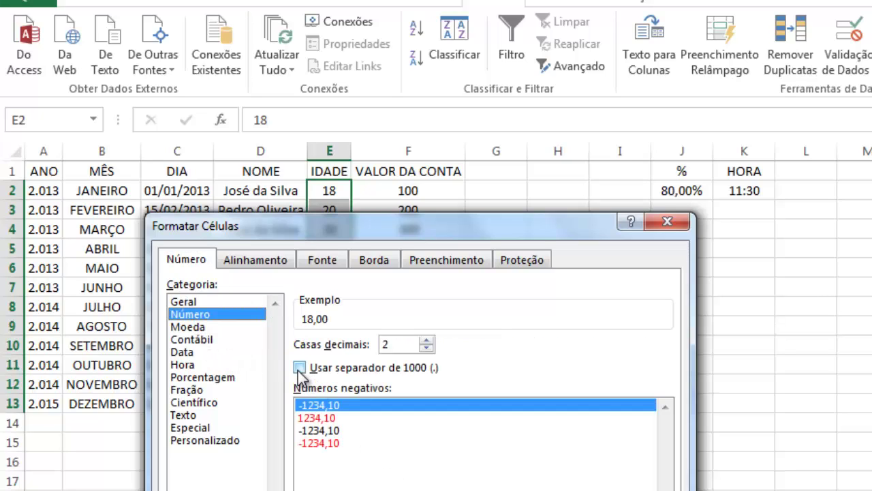
click(426, 347)
click(426, 347)
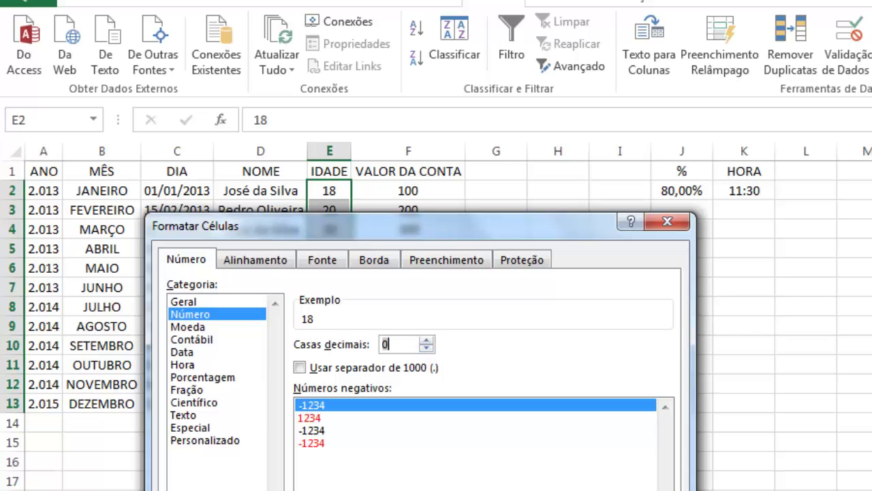
key(Return)
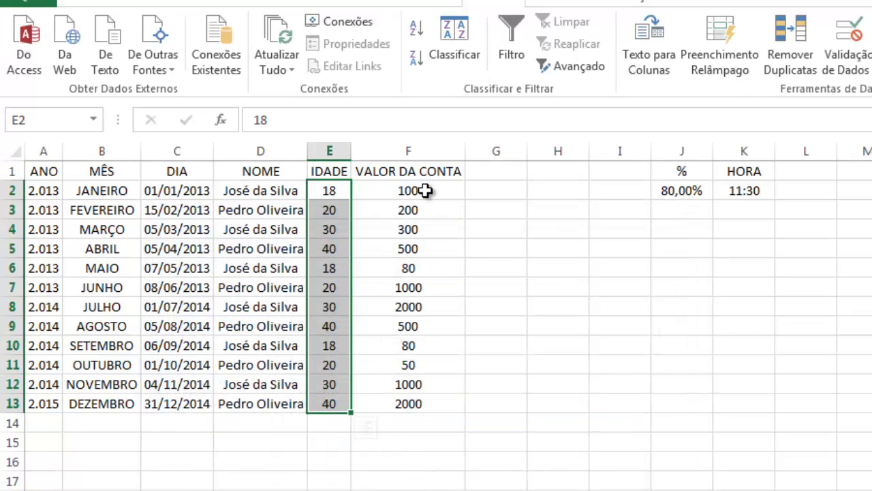
Choose the Moeda category for F2:F13, with the R$ symbol and the second black -R$ 1.234,10 style for negative numbers
click(425, 191)
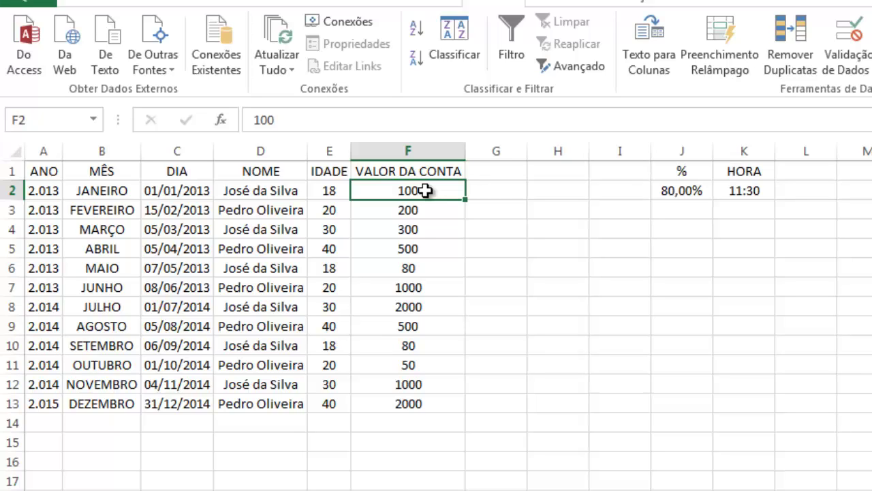
key(shift+Down)
key(shift+Down)
key(shift+Down)
key(shift+Down)
key(shift+Down)
key(shift+Down)
key(shift+Down)
key(shift+Down)
key(shift+Down)
key(shift+Down)
key(shift+Down)
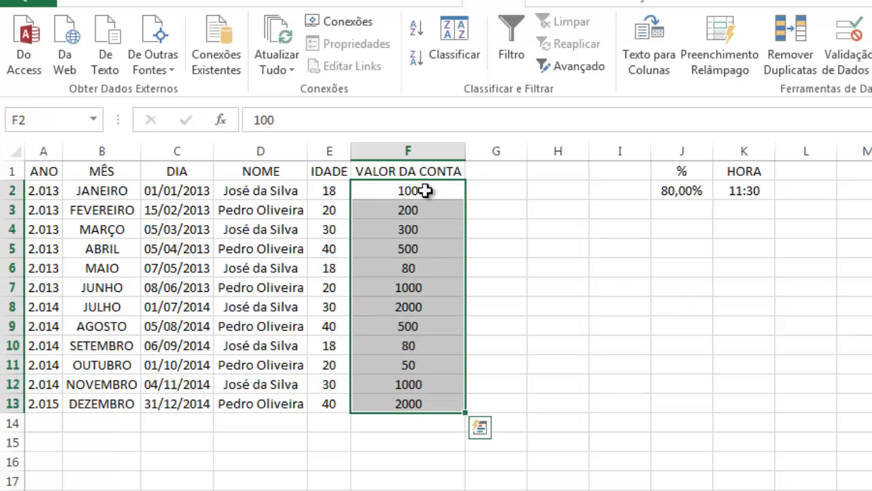
right_click(425, 190)
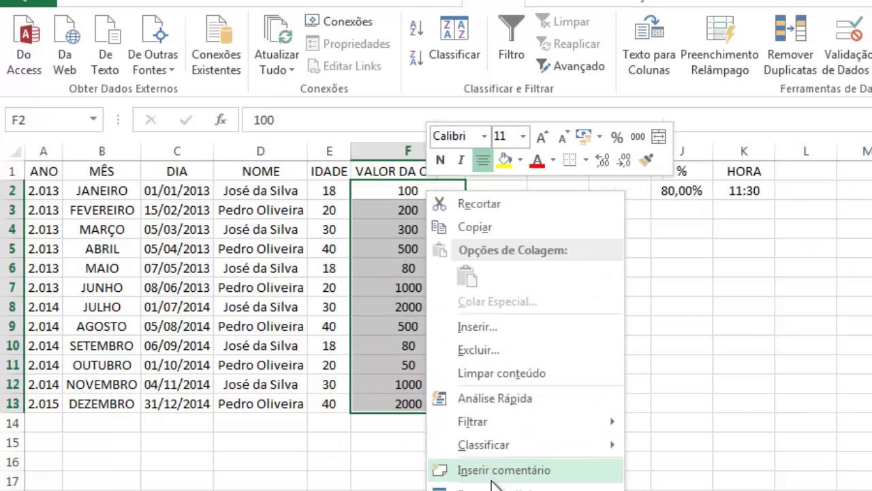
click(498, 489)
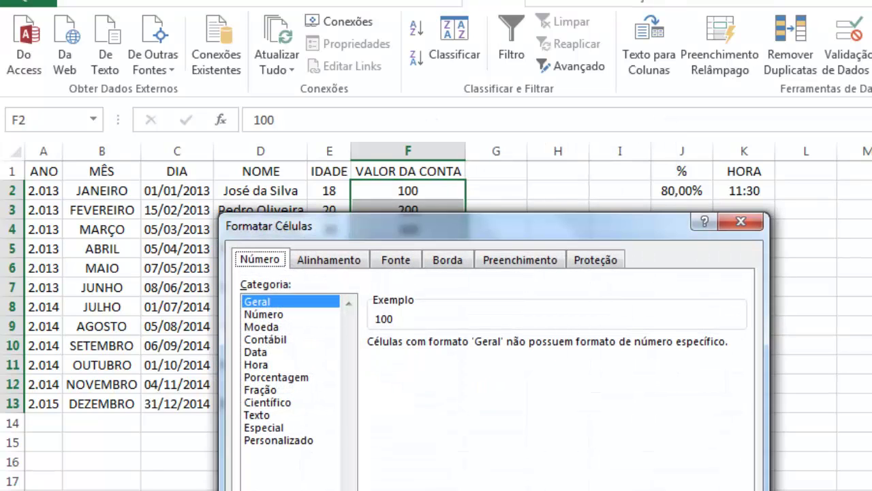
click(268, 328)
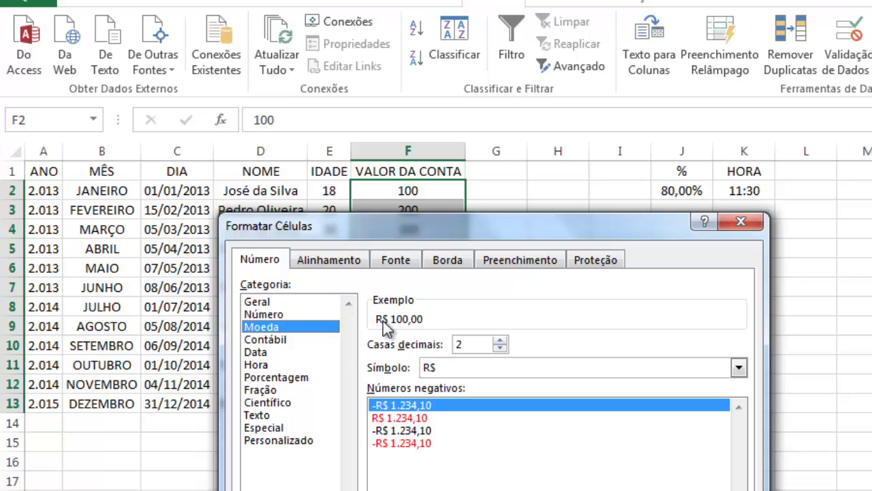
click(452, 368)
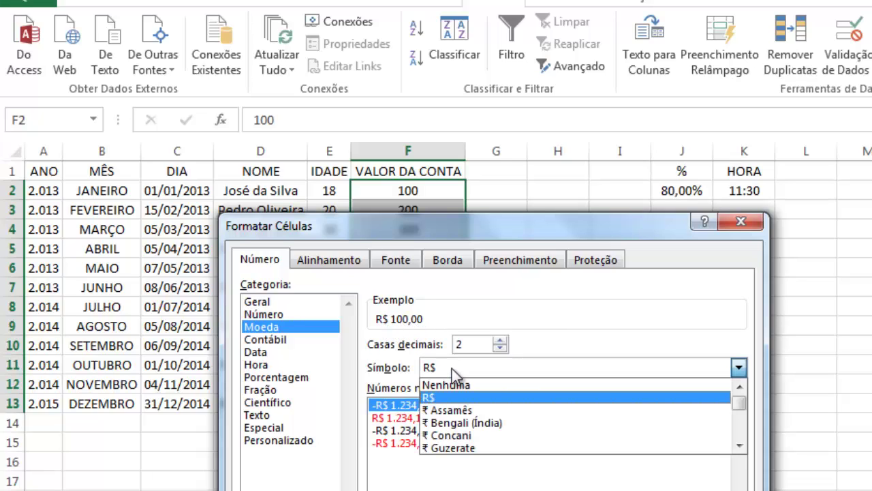
click(452, 368)
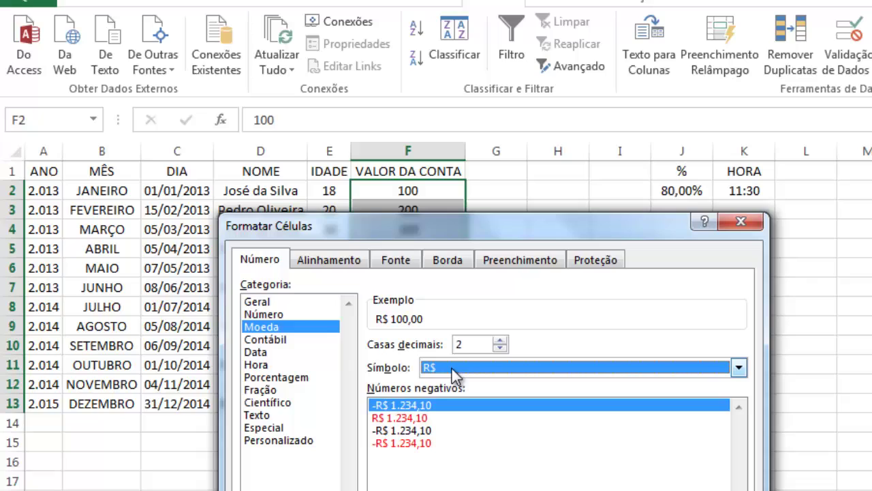
click(400, 431)
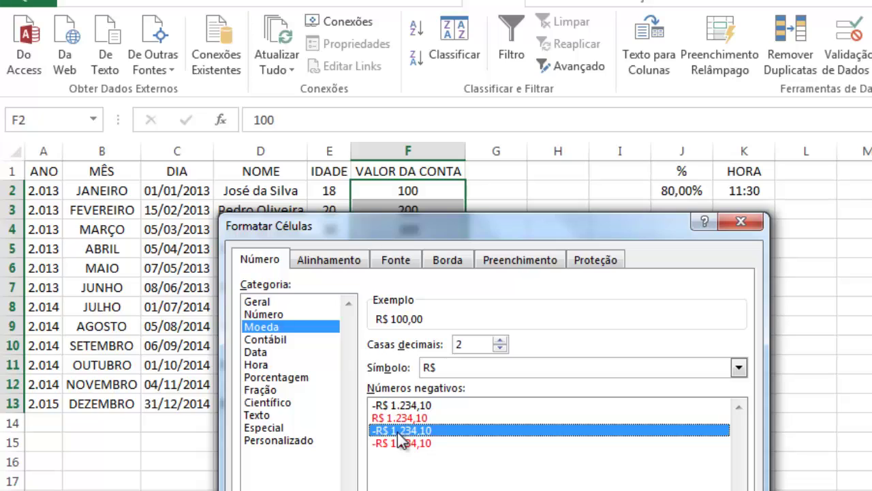
Set the currency format to 2 decimal places and apply it to the VALOR DA CONTA values
click(500, 340)
click(500, 340)
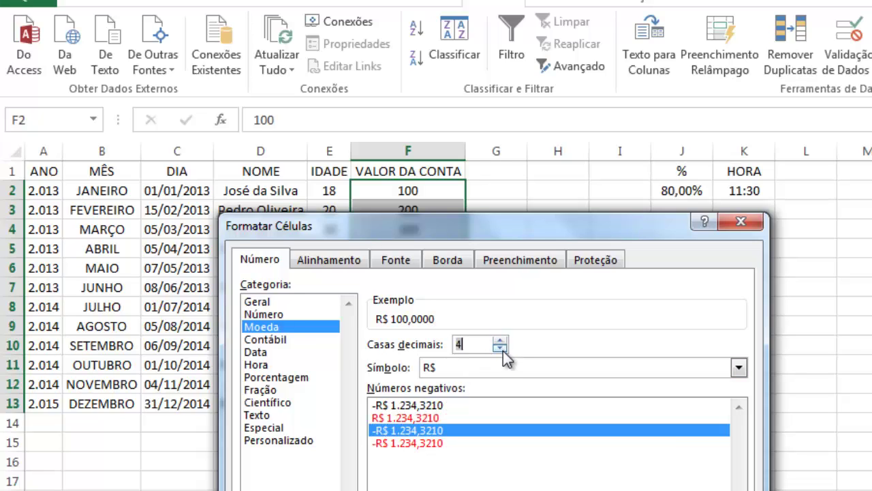
click(501, 349)
click(501, 348)
click(501, 348)
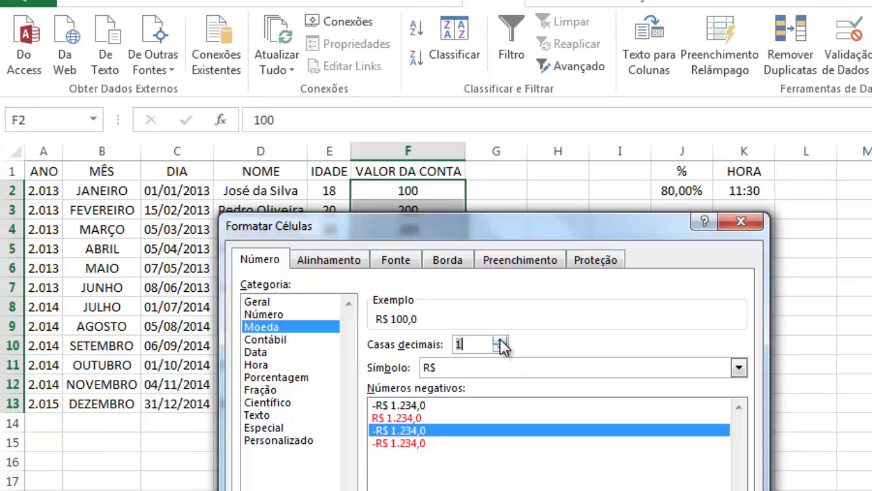
click(499, 340)
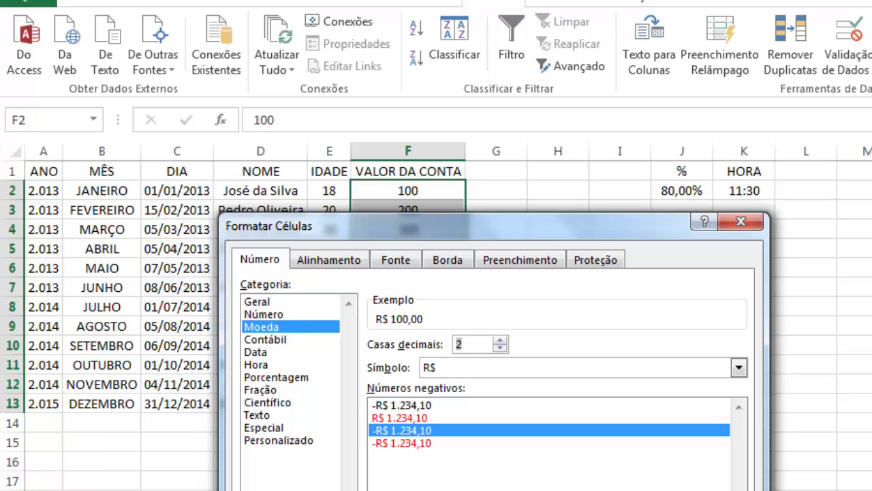
key(Return)
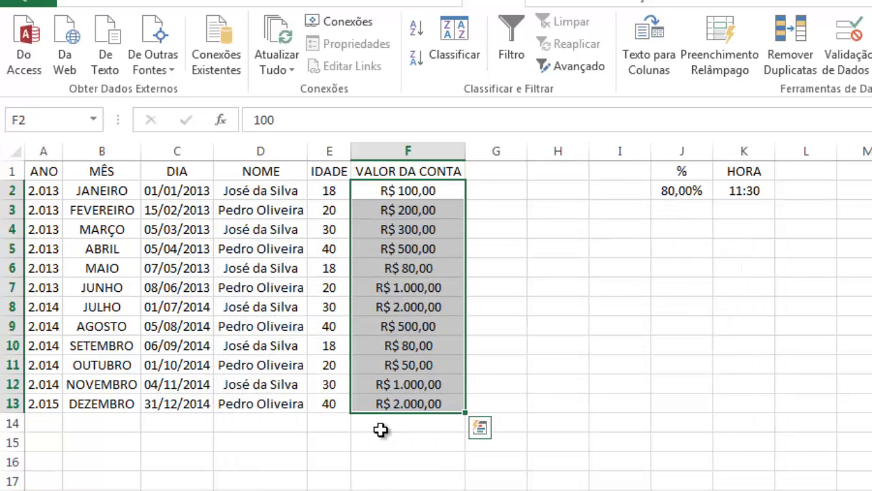
Review the formatted cells in the columns from ANO to VALOR DA CONTA
click(387, 438)
click(409, 302)
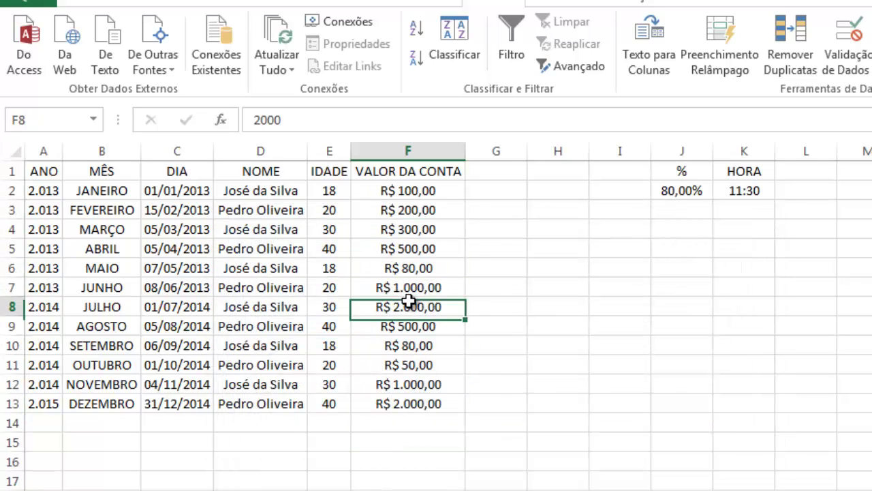
click(405, 225)
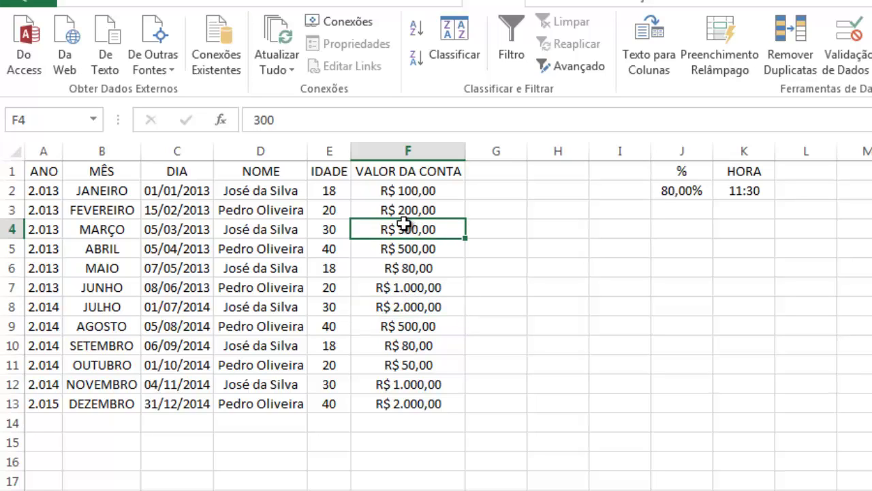
click(379, 192)
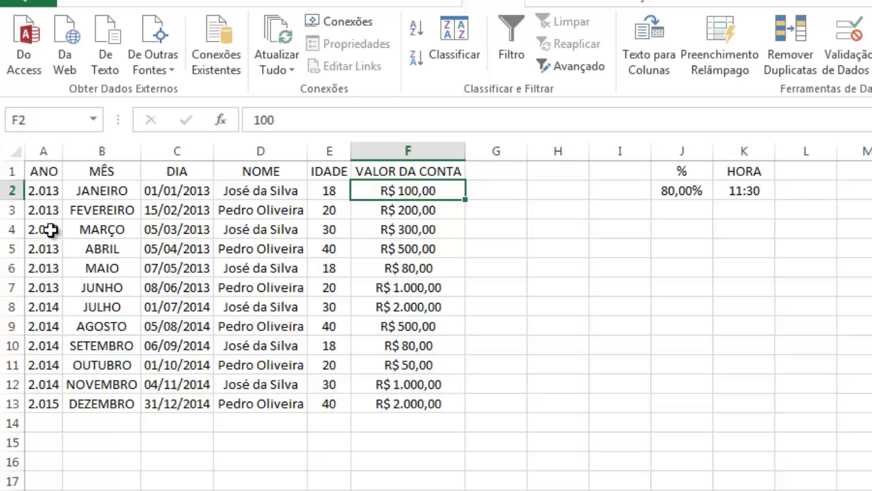
click(50, 230)
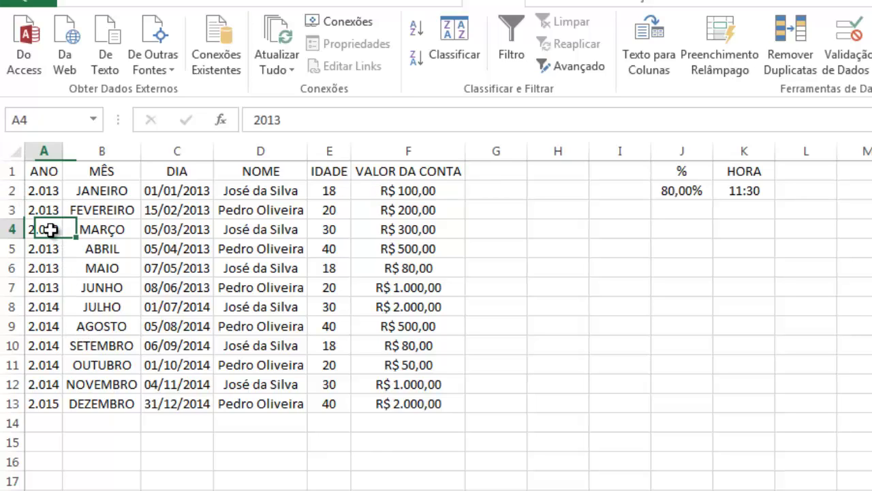
click(101, 230)
click(172, 231)
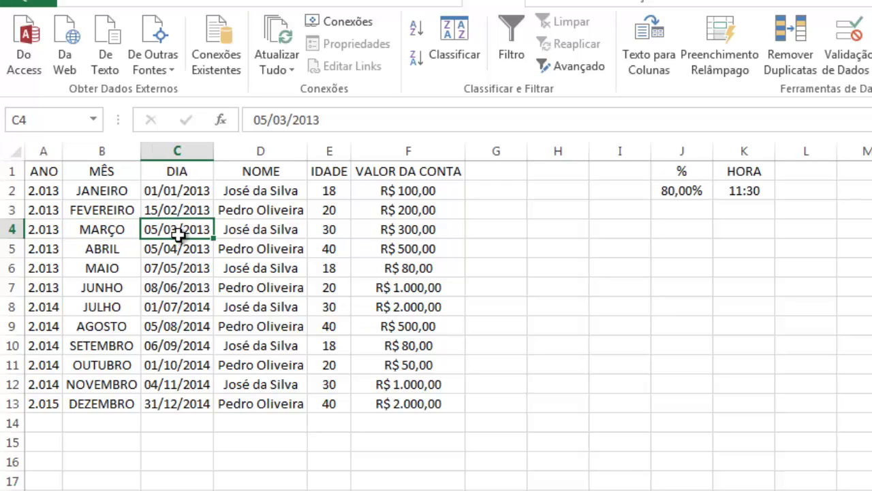
click(251, 234)
click(319, 231)
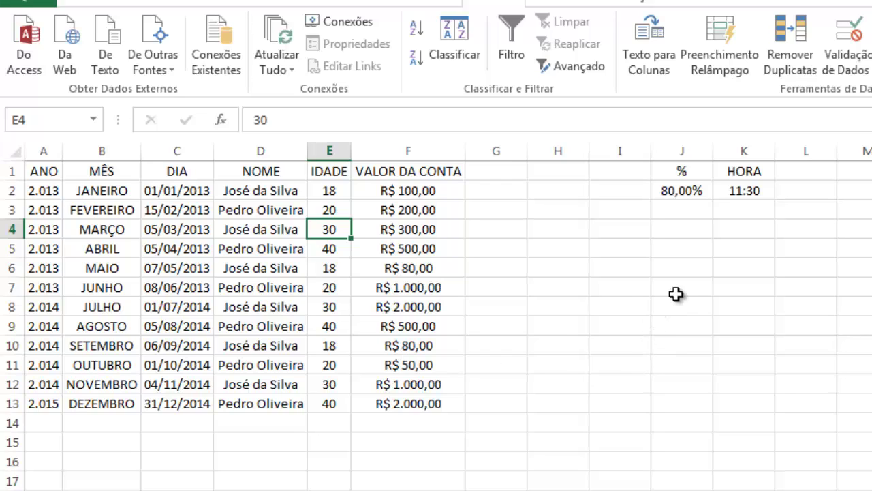
Check the number format category and decimal places of the percentage in J2
click(691, 191)
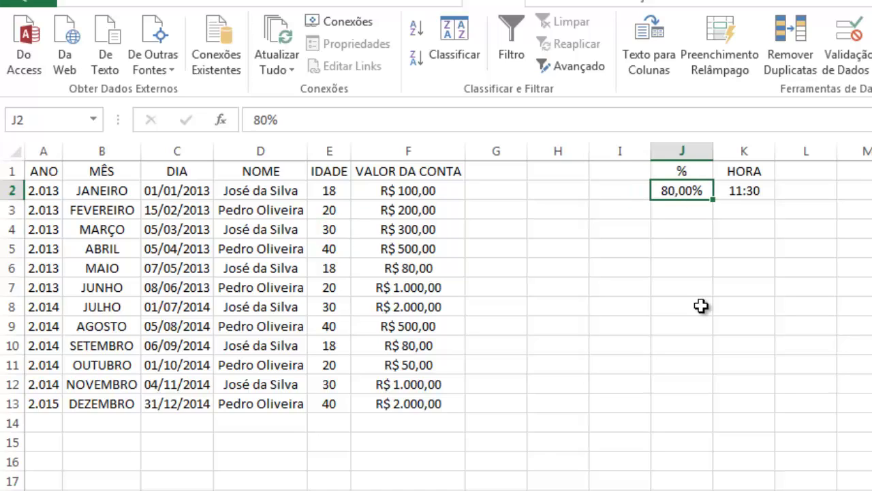
right_click(686, 193)
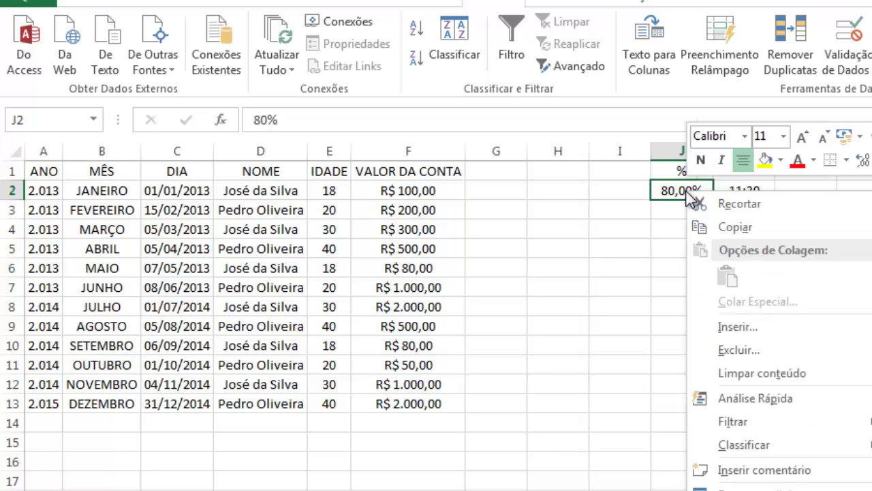
click(750, 488)
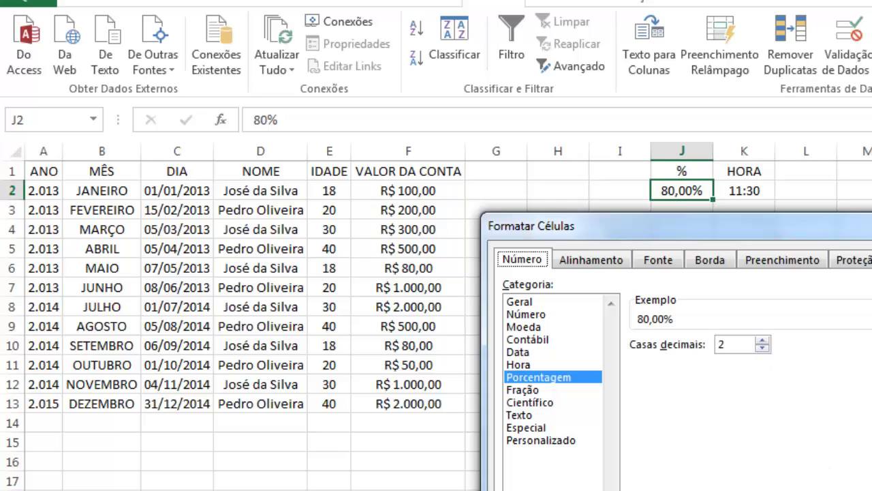
key(Escape)
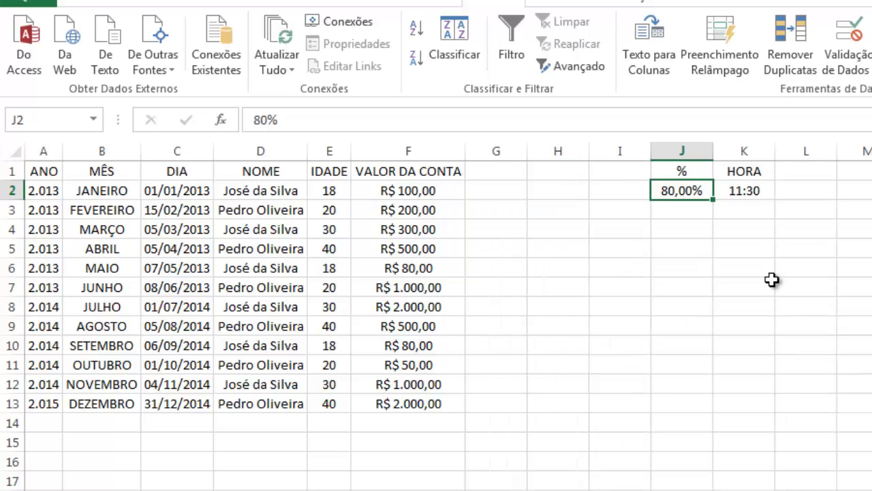
Format the time in K2 with the Hora category, using the 1:30 PM type, and widen column K slightly
click(748, 191)
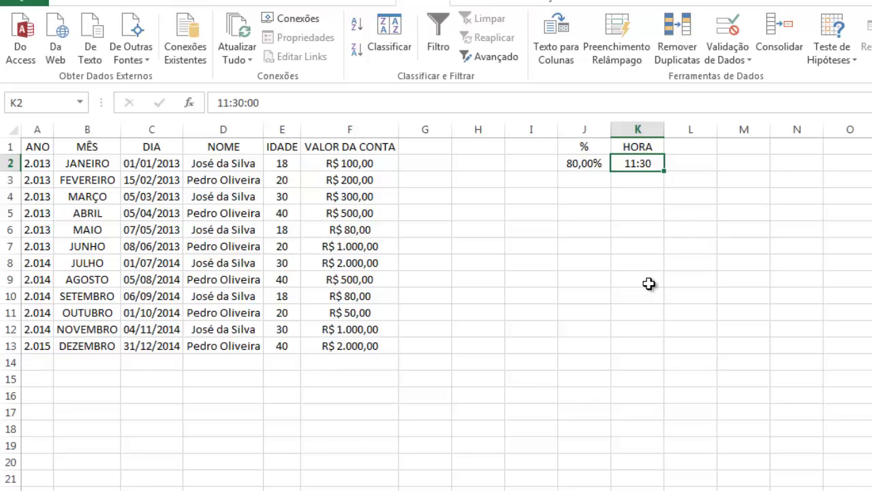
right_click(648, 166)
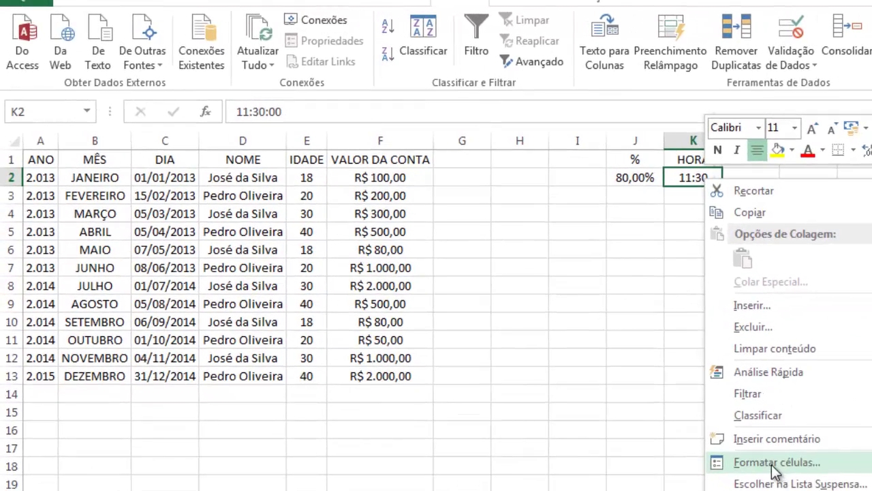
click(708, 425)
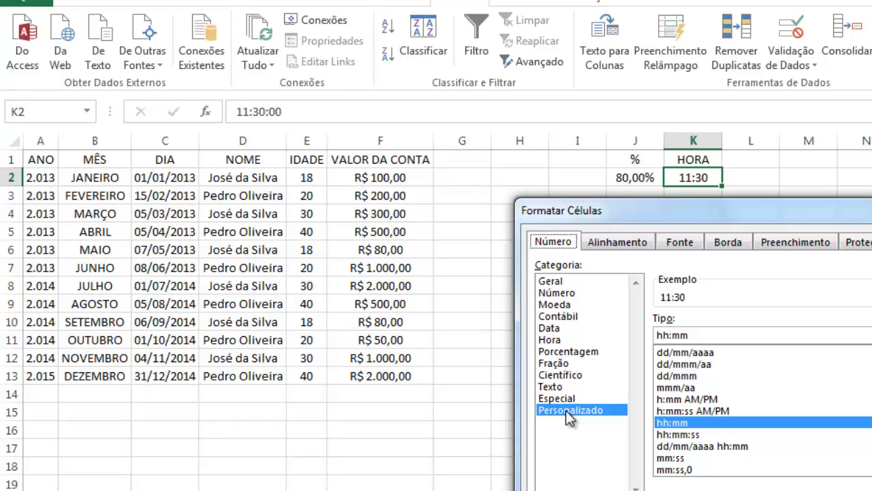
click(550, 340)
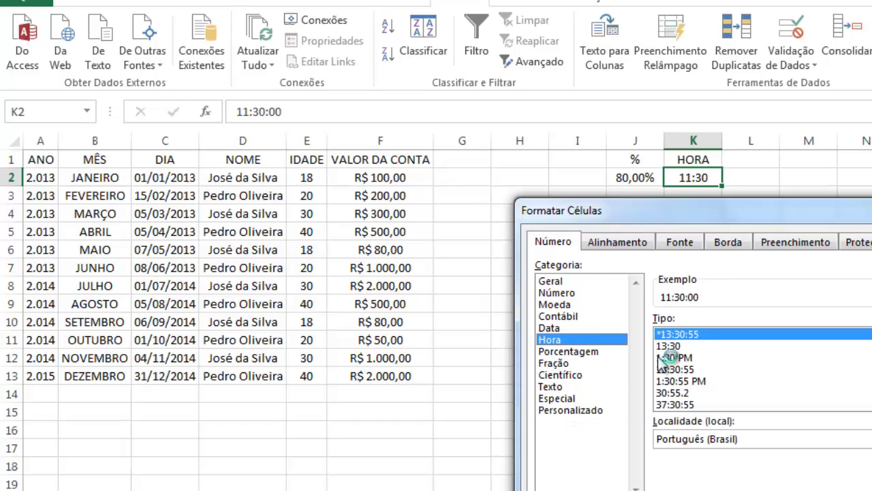
click(683, 347)
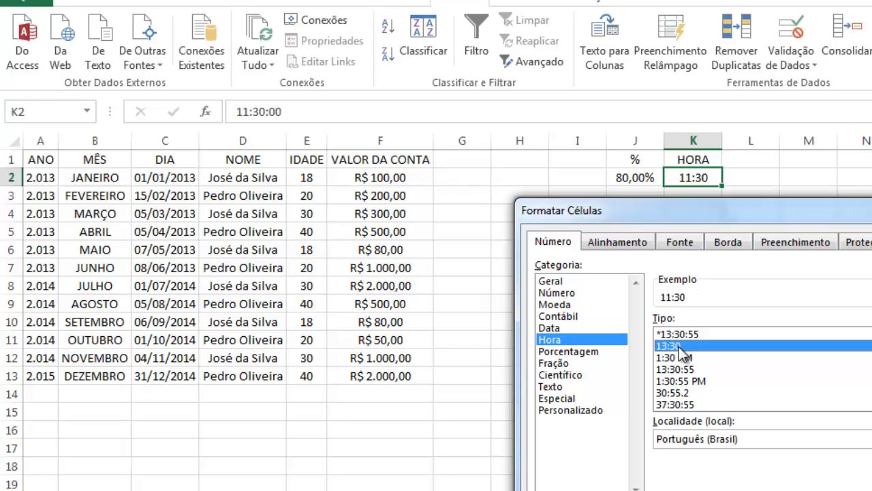
click(681, 359)
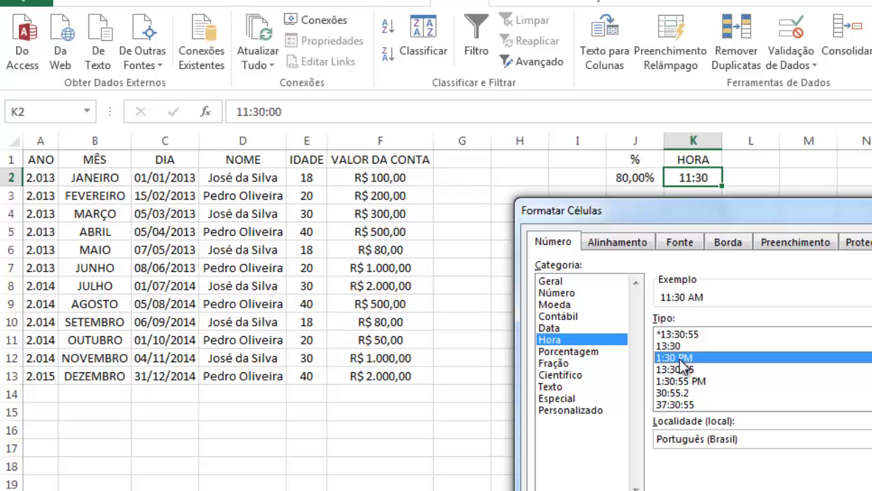
click(668, 405)
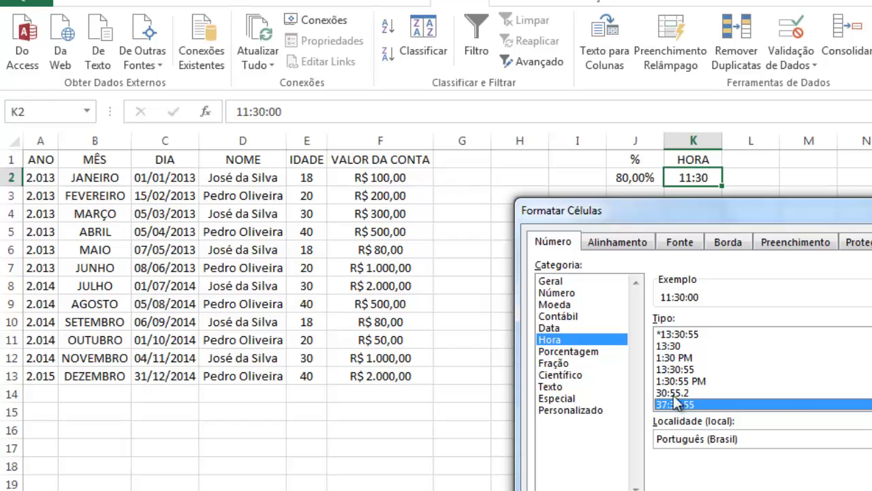
click(675, 371)
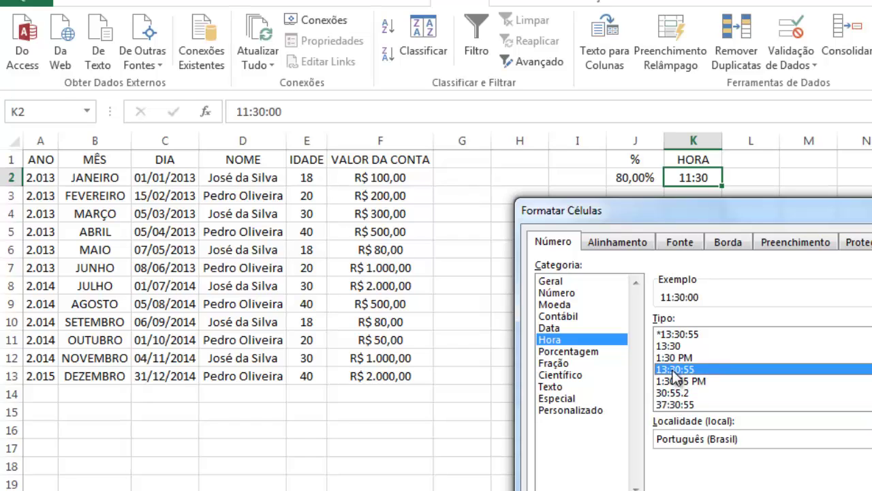
click(673, 359)
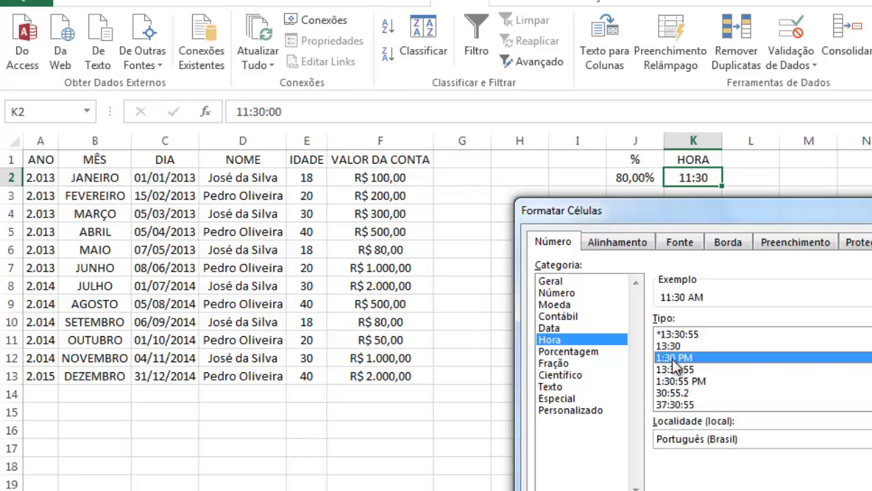
click(679, 346)
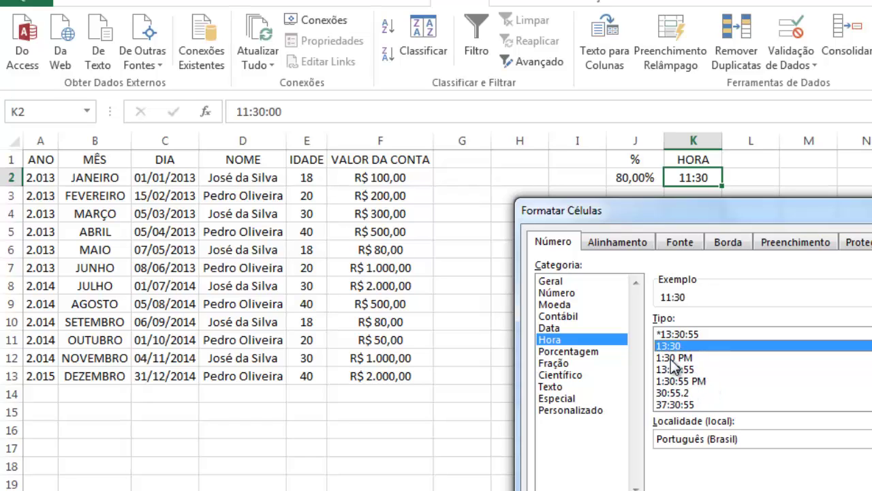
click(673, 361)
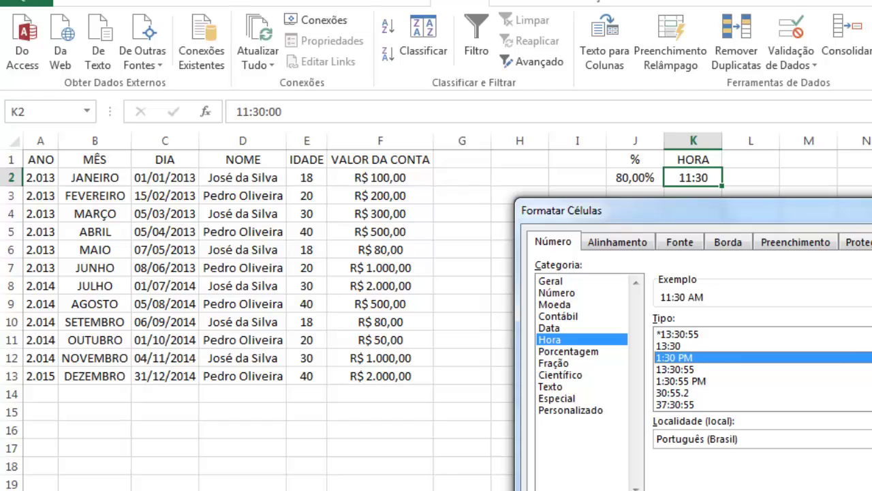
click(862, 490)
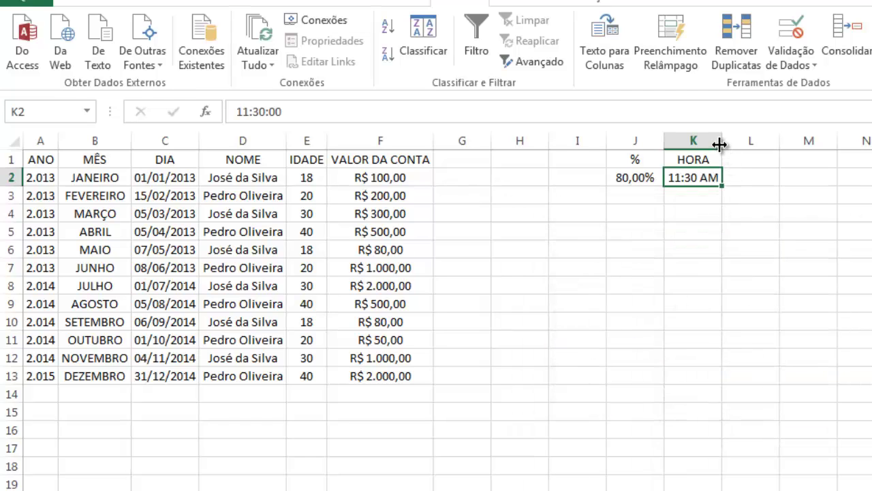
drag(722, 141, 727, 140)
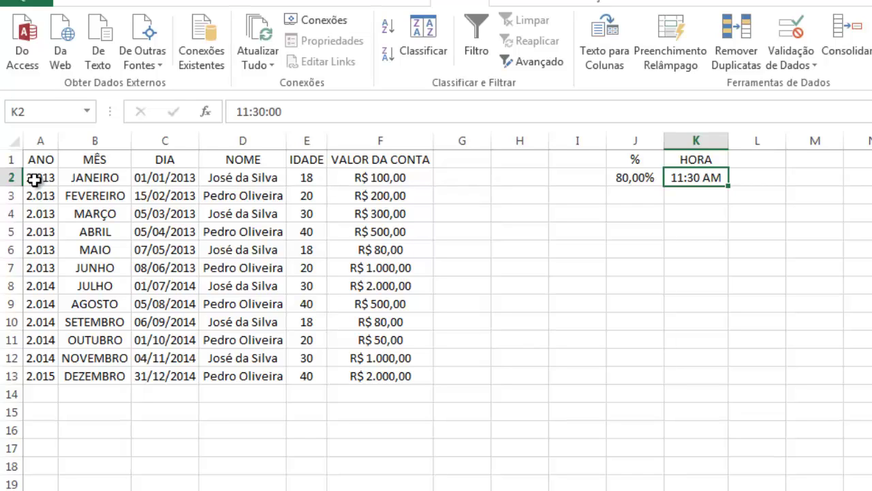
click(358, 183)
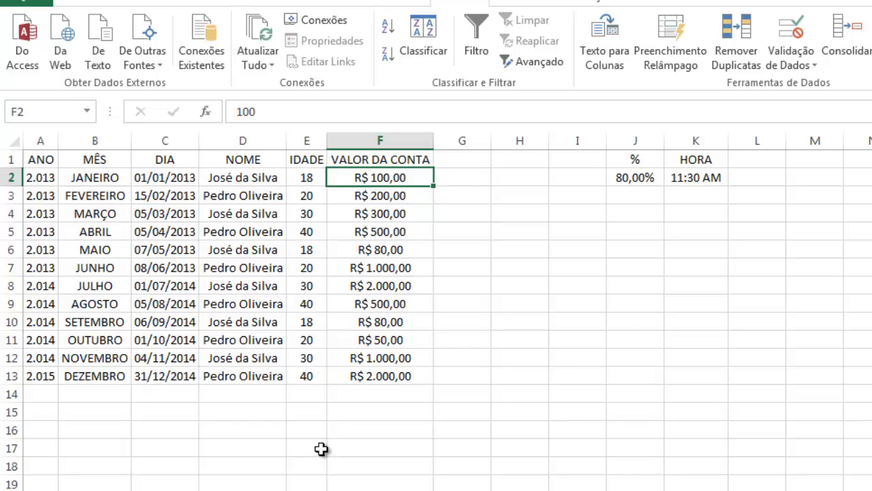